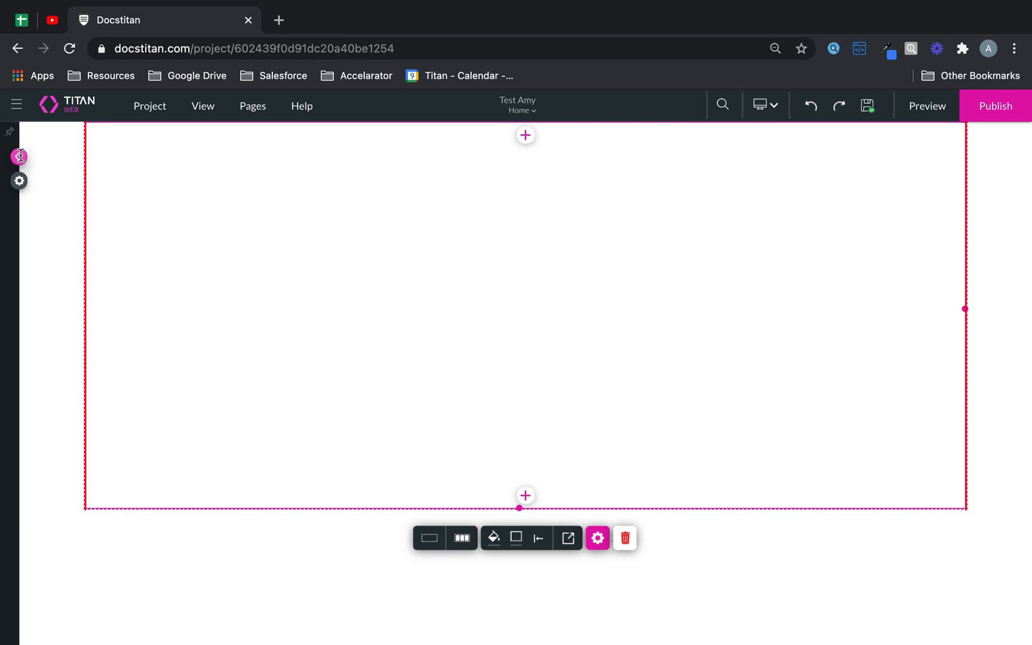
- Browse the text, shape and input elements and place a text field in the upper part of the strip
left_click(34, 222)
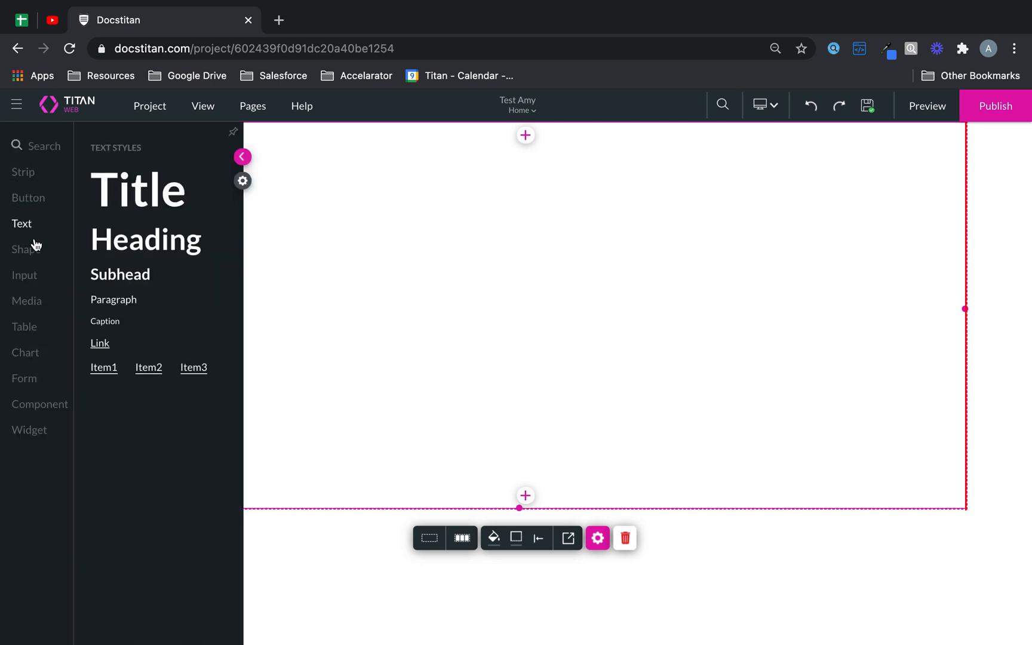
left_click(33, 249)
left_click(24, 227)
left_click(25, 279)
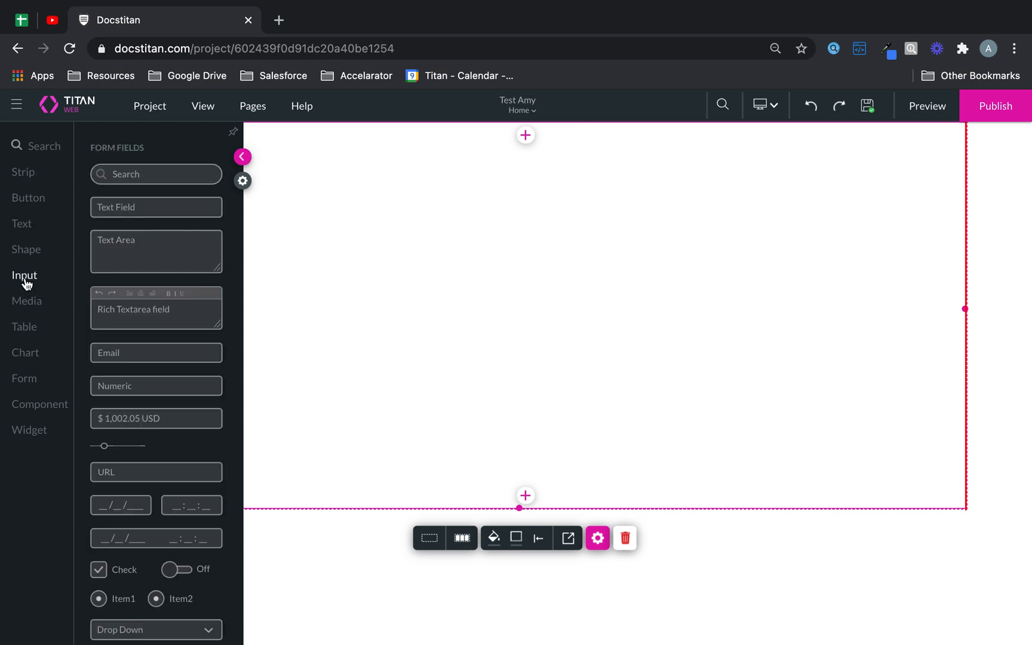
left_click_drag(132, 211, 560, 202)
- Save the current project and create a new Website project named FONT with the preselected template and theme
left_click(157, 119)
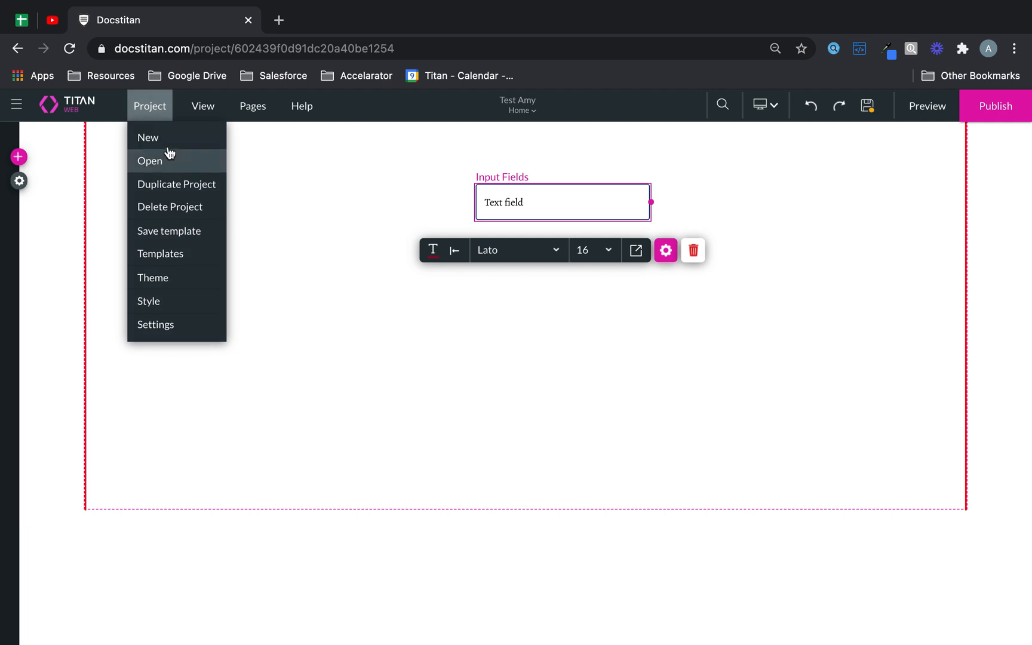
left_click(166, 144)
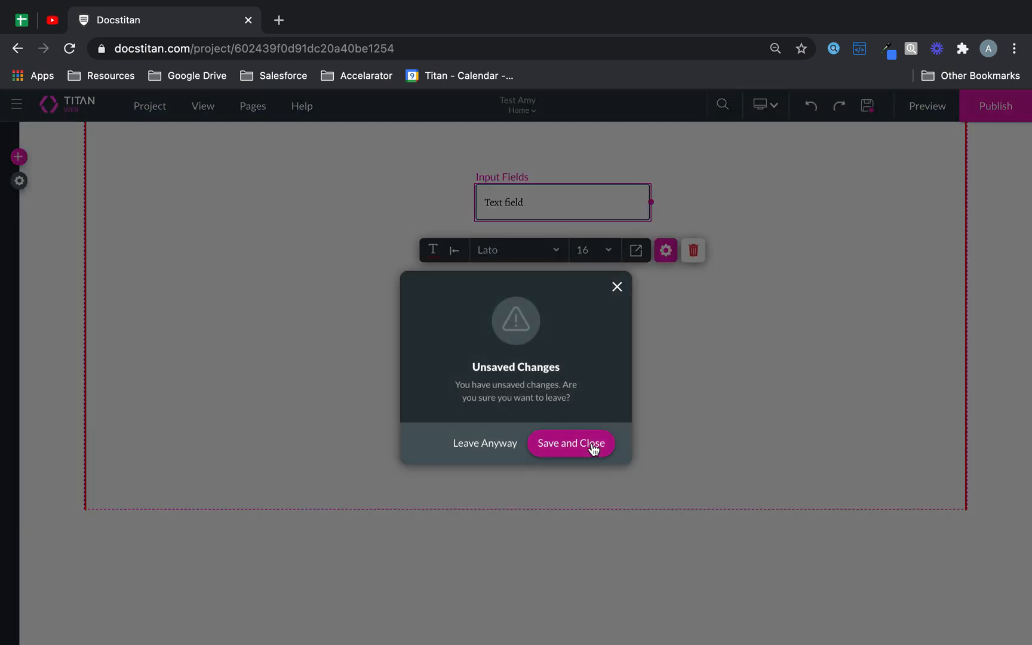
left_click(593, 448)
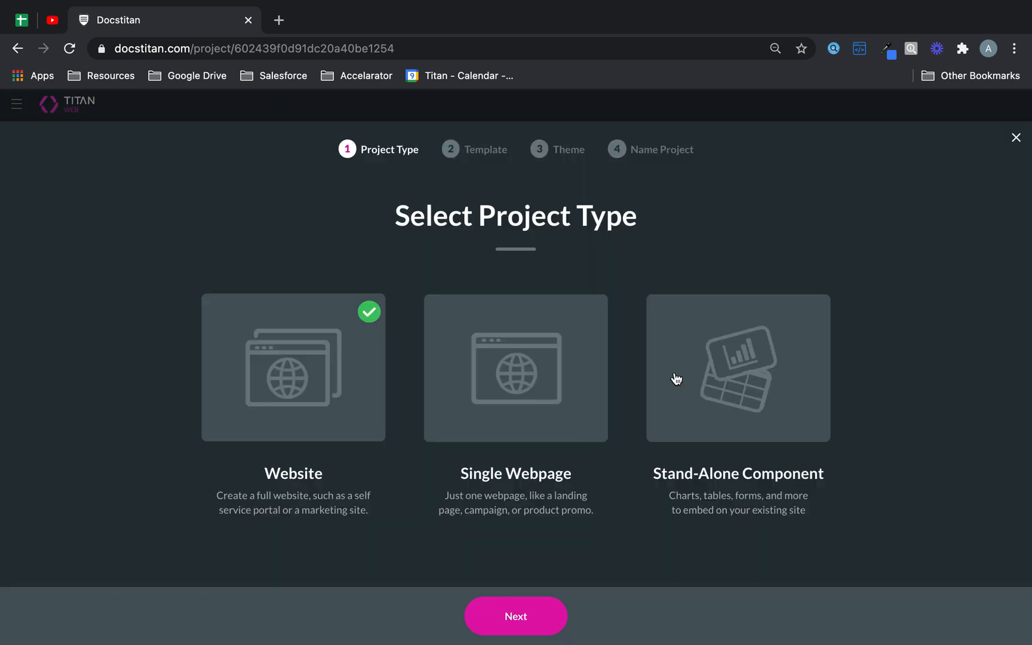
left_click(538, 621)
left_click(573, 609)
left_click(574, 604)
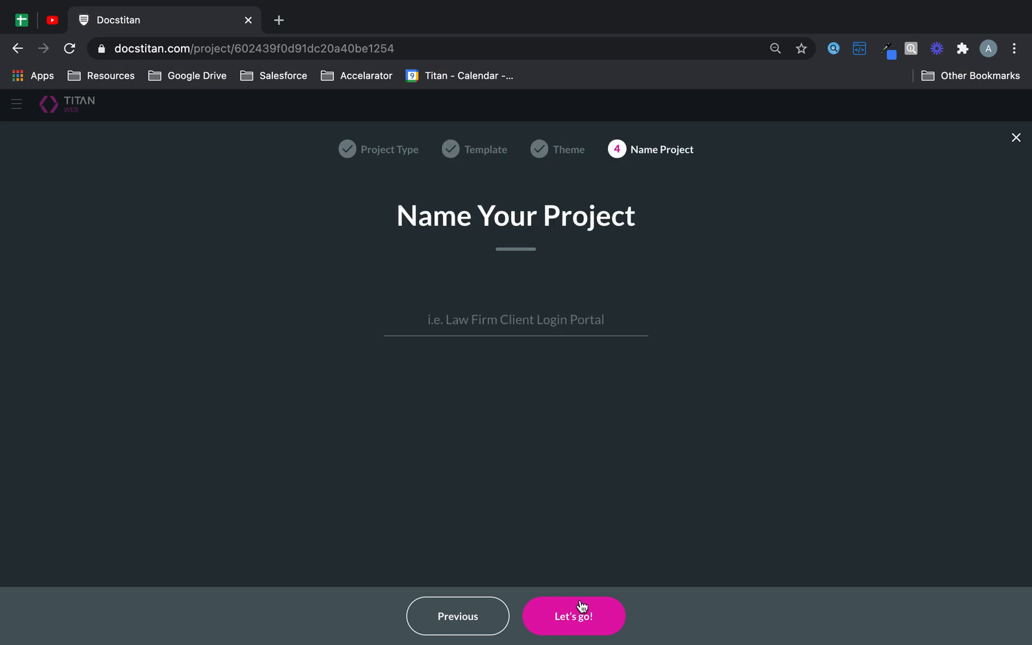
type("FONT")
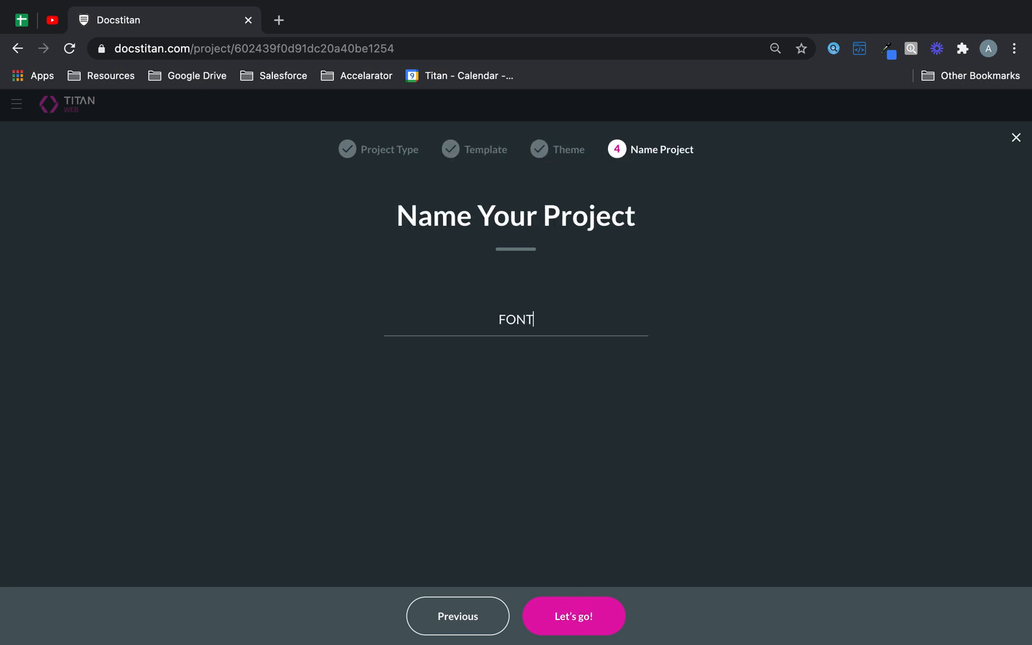
left_click(586, 610)
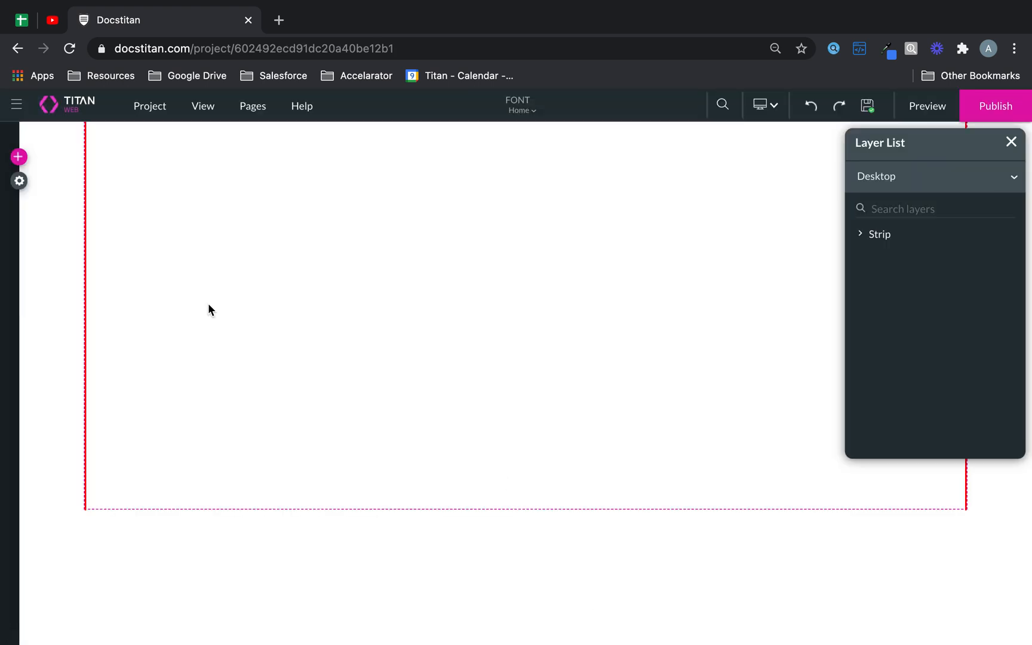
- Place a Title text element in the upper middle of the empty strip
left_click(18, 157)
left_click(25, 233)
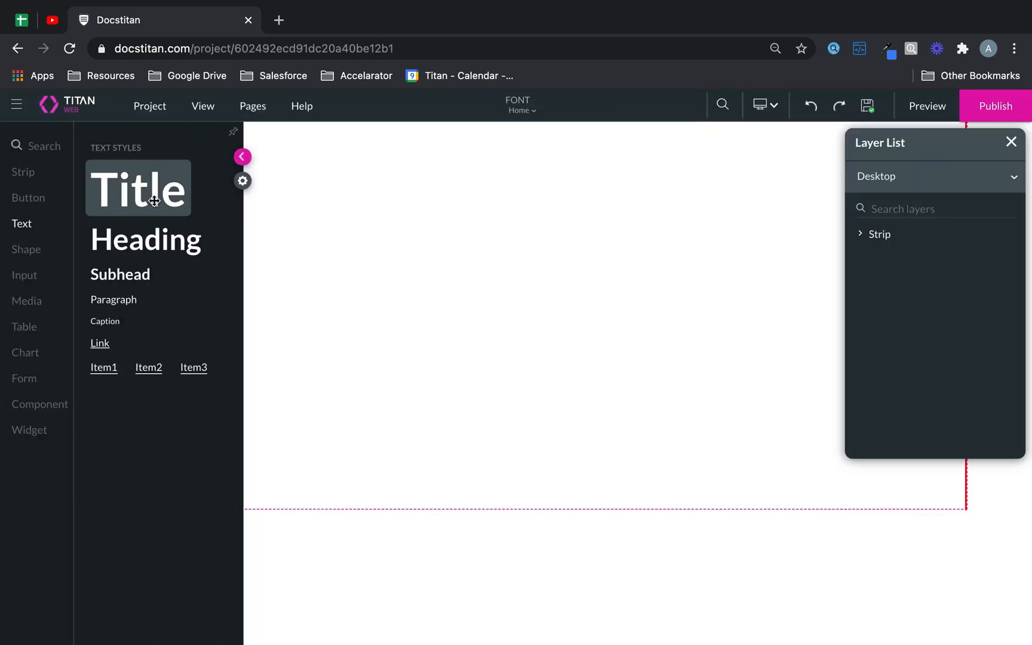
left_click_drag(154, 203, 464, 200)
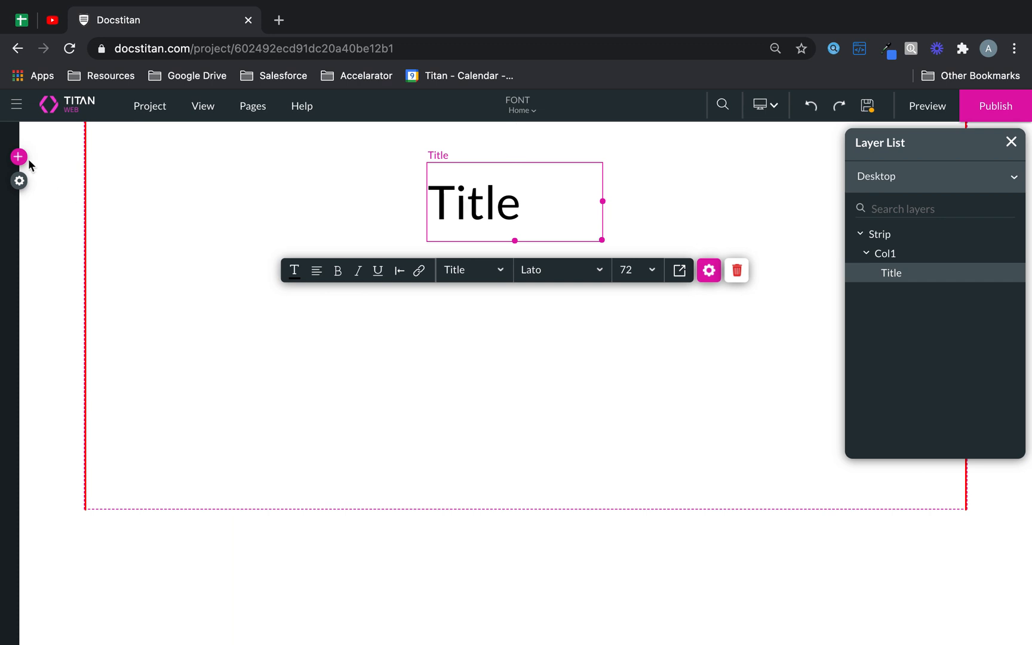
- Add a text field input directly below the title
left_click(19, 158)
left_click(25, 275)
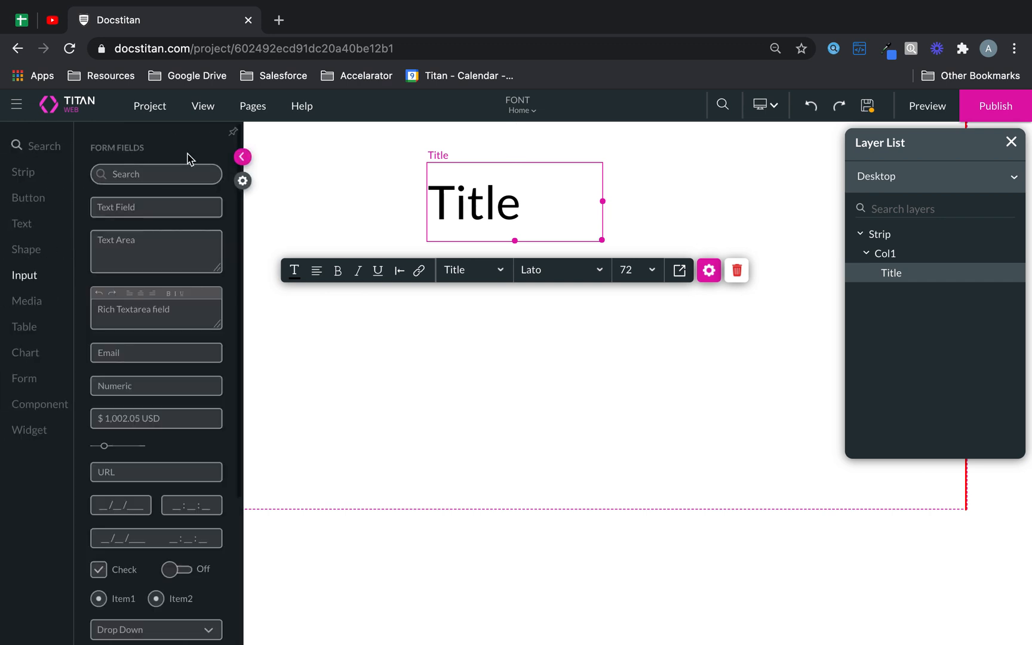
left_click_drag(162, 207, 477, 276)
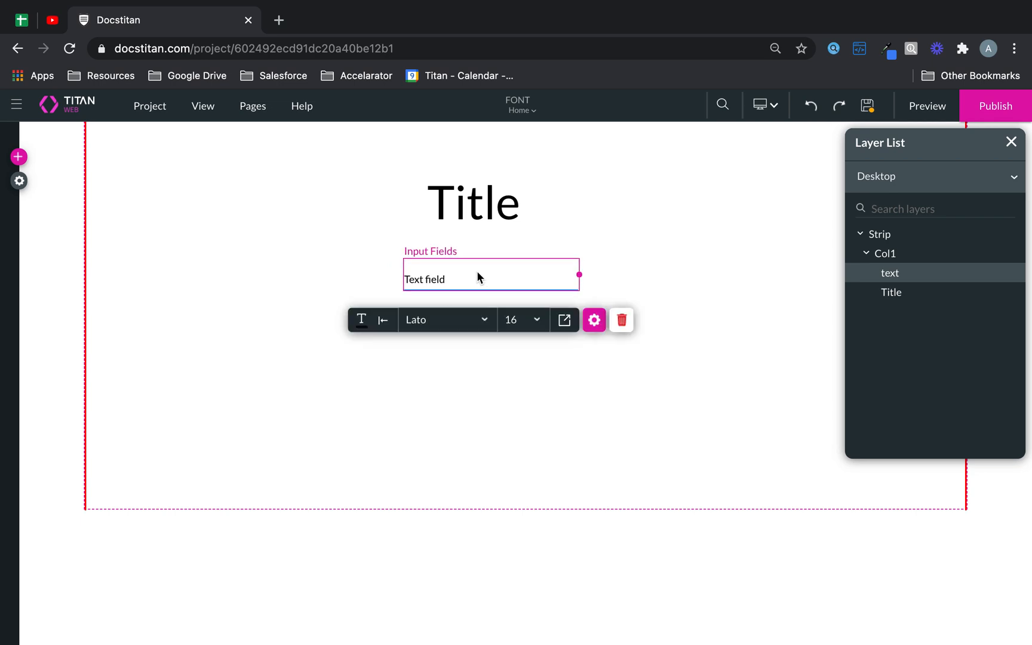
- Change the title's font family to IBM Plex Sans in its detailed style settings
left_click(490, 210)
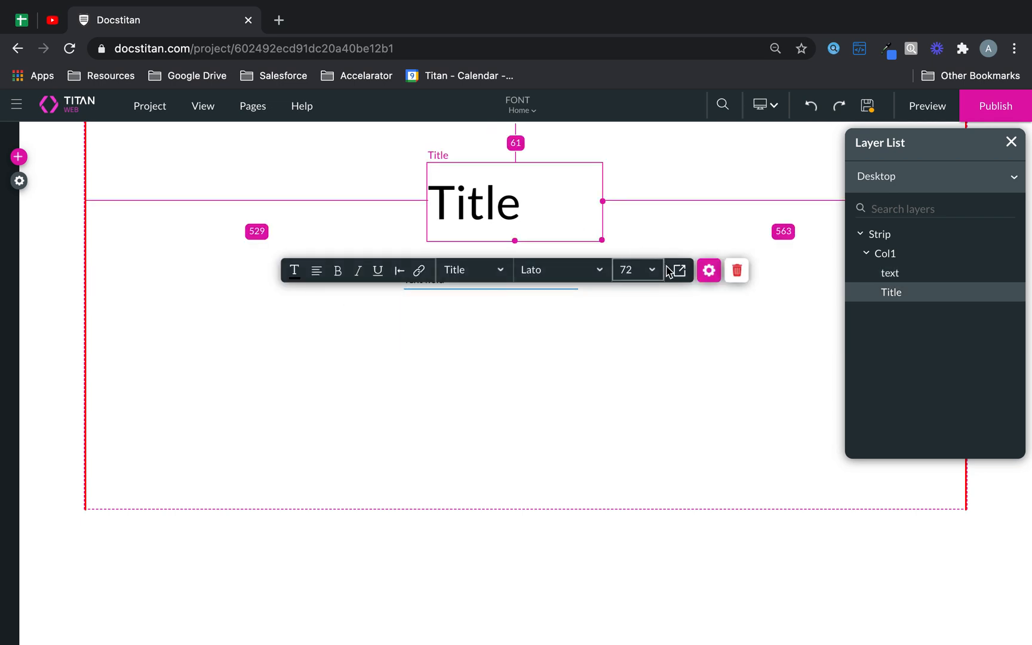
left_click(683, 273)
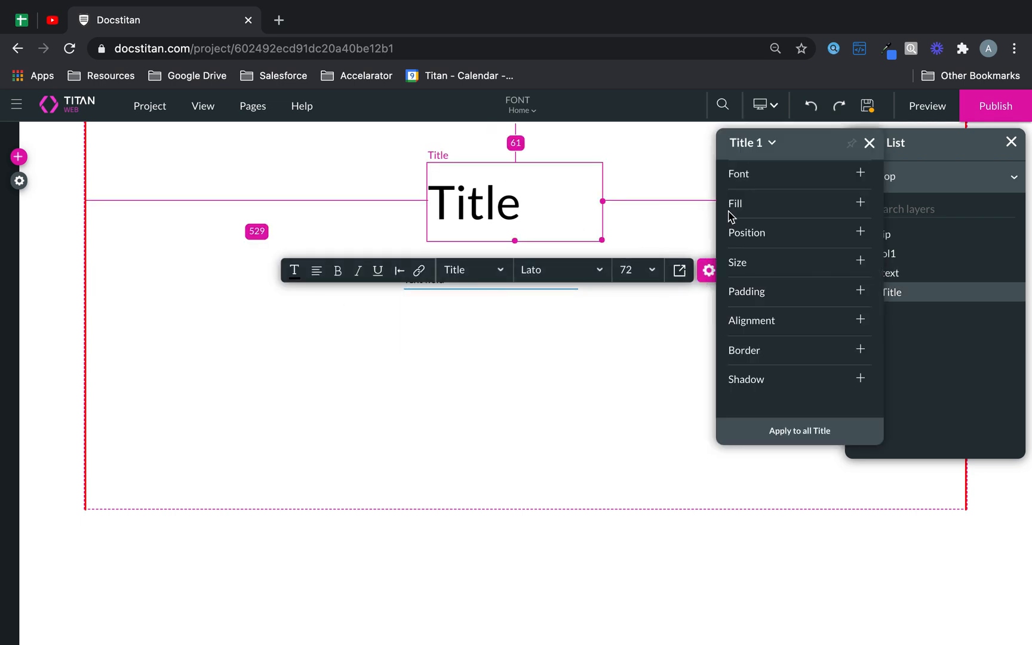
left_click(754, 175)
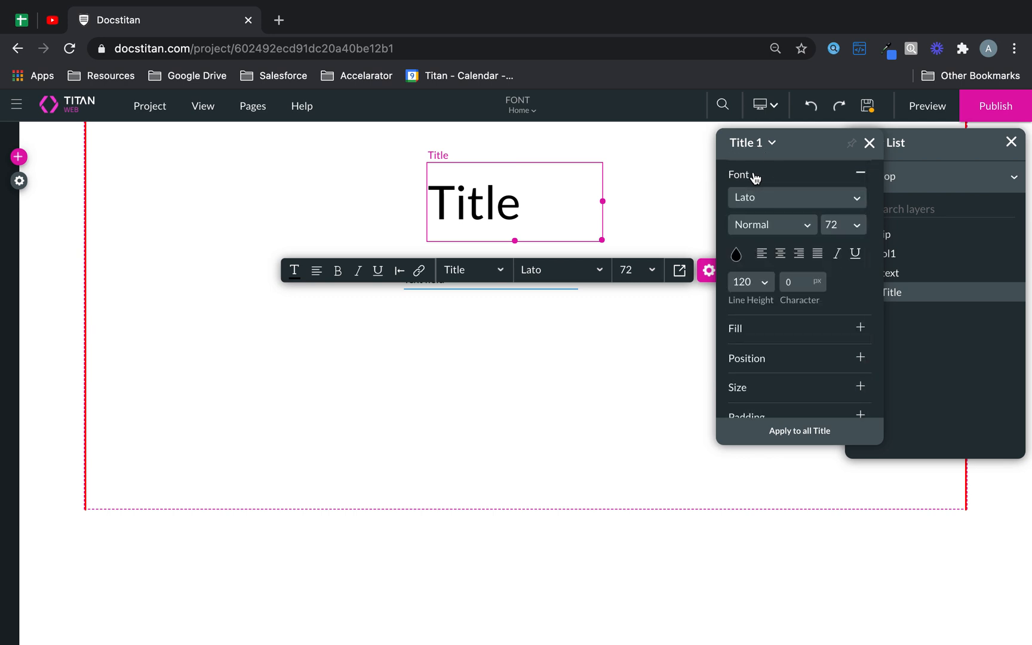
left_click(784, 198)
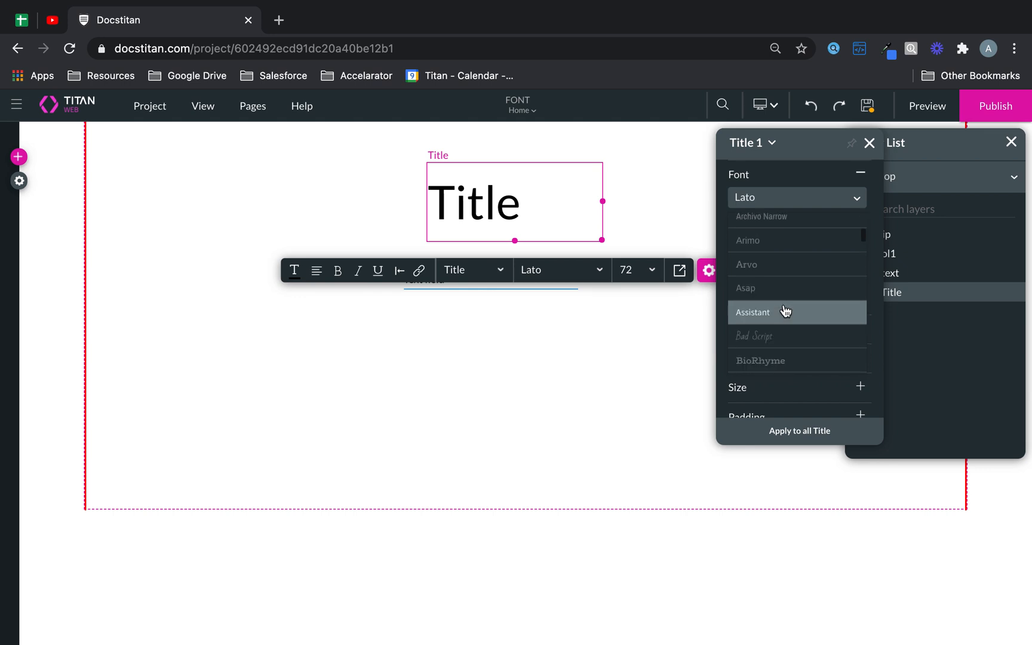
scroll(785, 311, "down", 5)
left_click(782, 338)
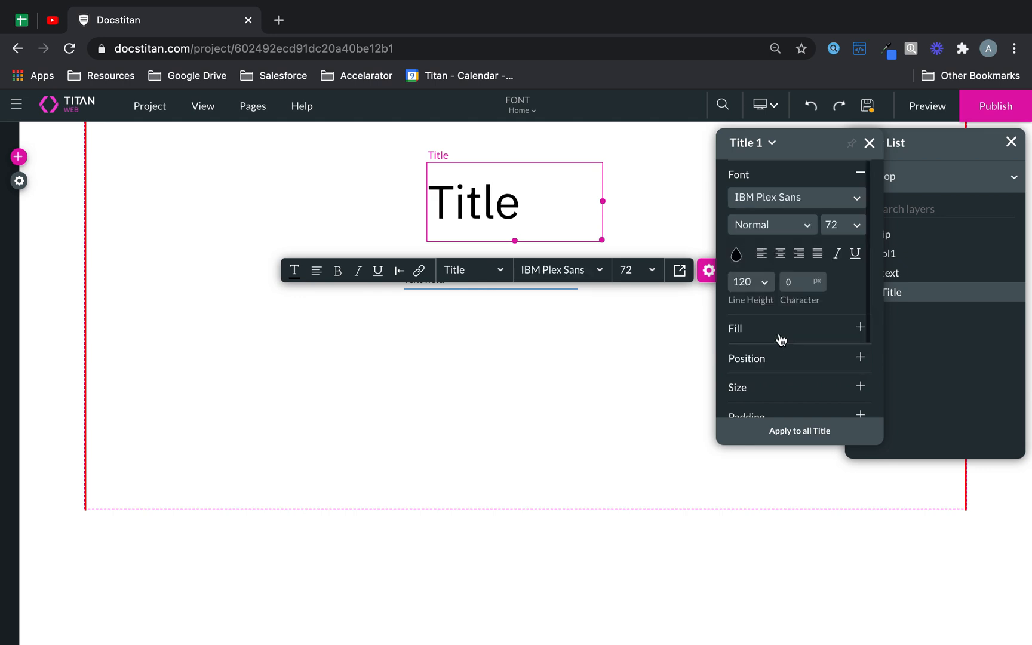
- Try the Lighter and Bold font weights on the title and return it to Normal
left_click(795, 225)
left_click(760, 275)
left_click(792, 230)
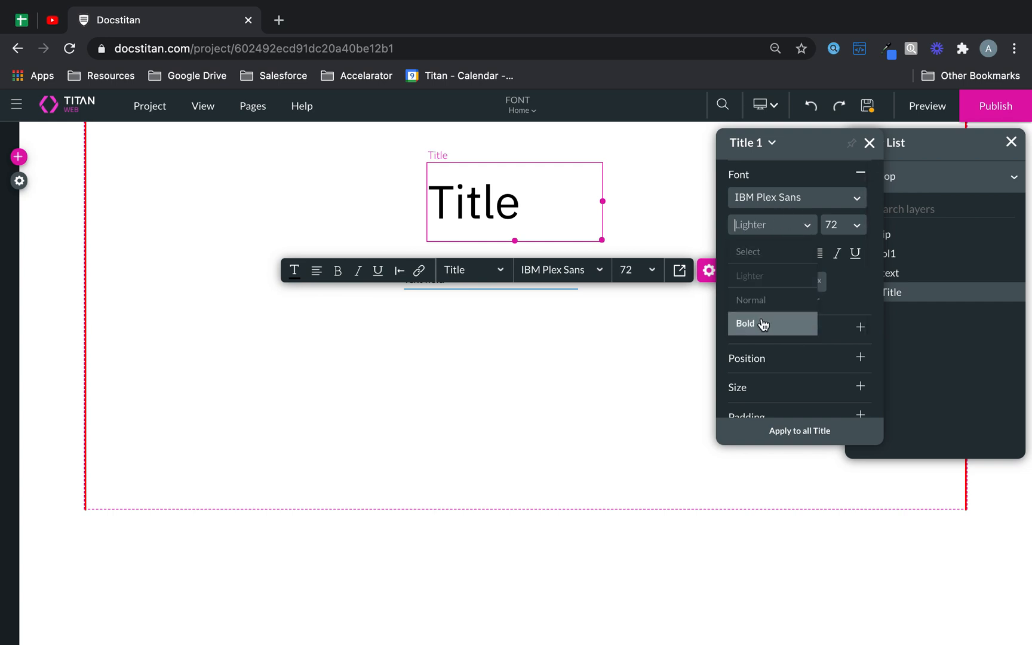
left_click(762, 323)
left_click(792, 230)
left_click(763, 294)
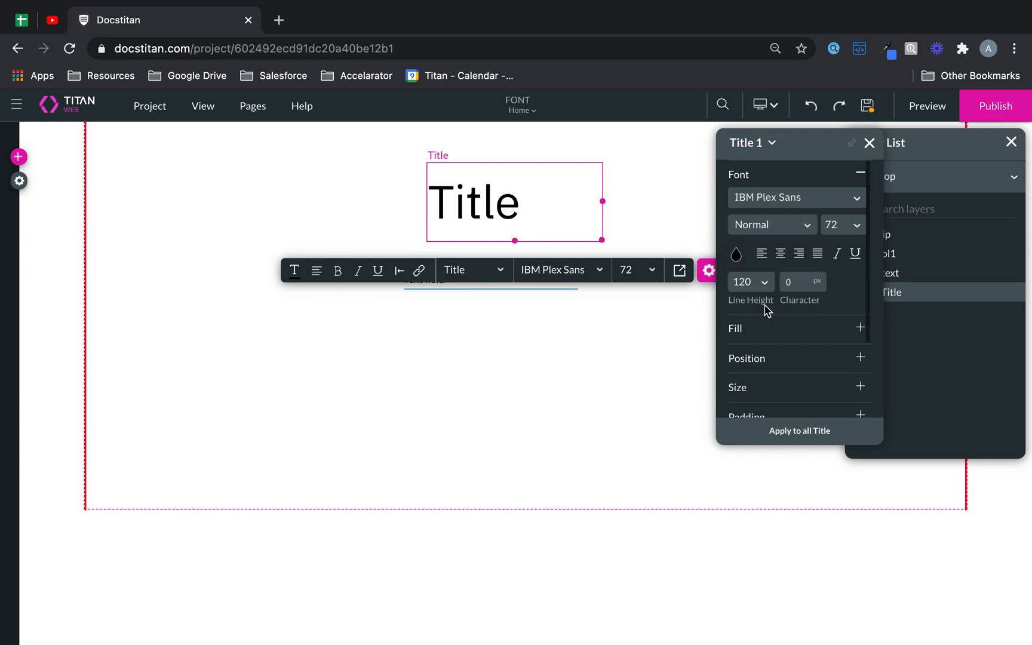
- Try font size 14 on the title and settle on 70
left_click(840, 226)
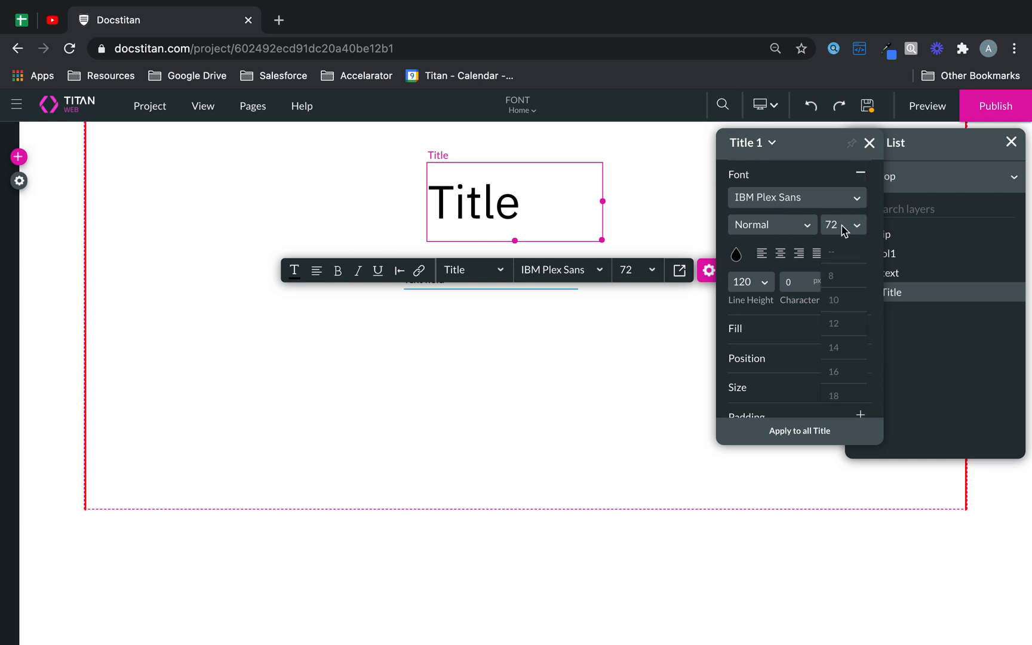
left_click(842, 350)
left_click(850, 228)
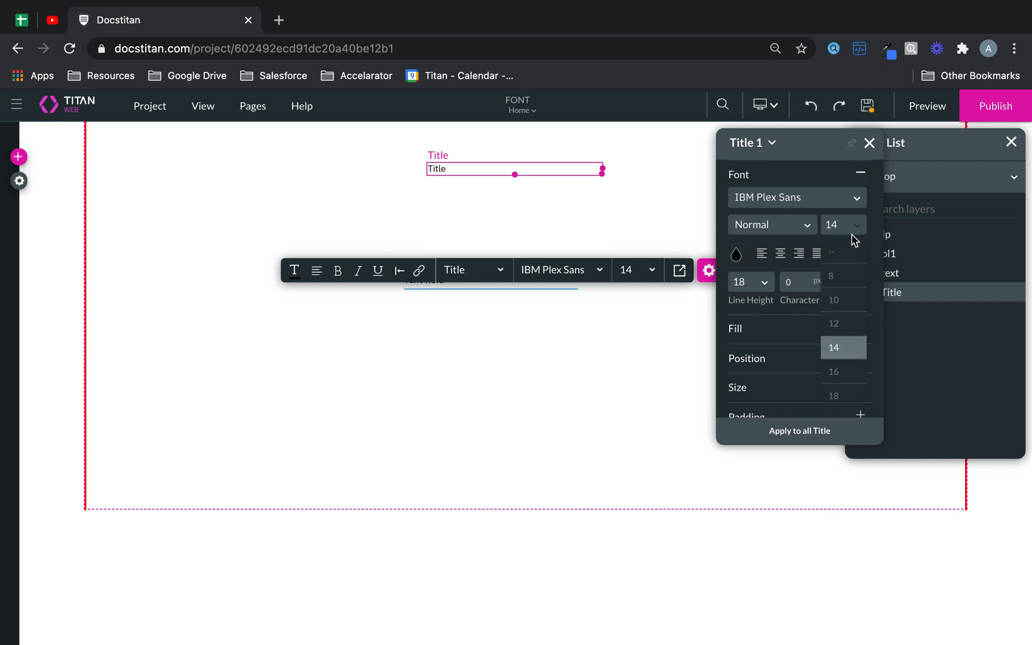
scroll(849, 320, "down", 5)
left_click(846, 367)
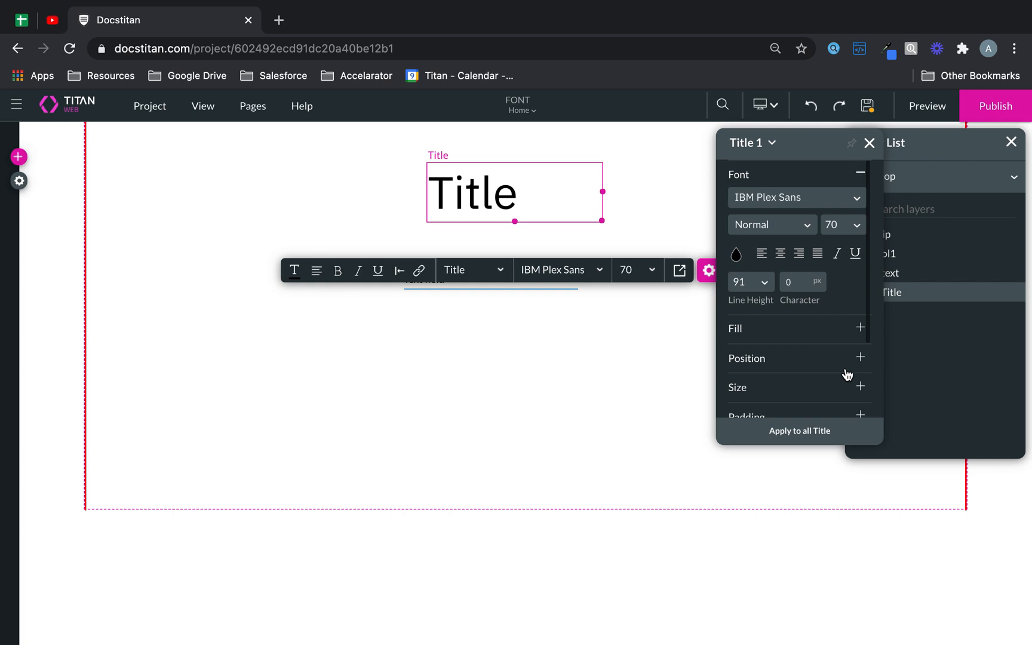
- Underline and italicize the title, try right alignment, and set it to left-aligned
left_click(855, 254)
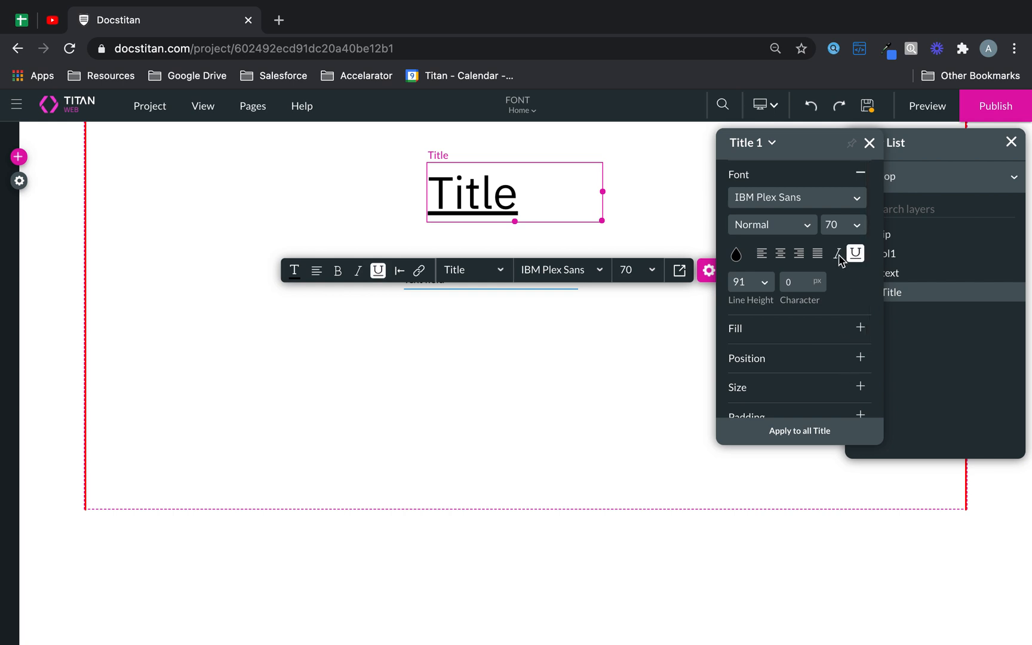
left_click(837, 255)
left_click(799, 254)
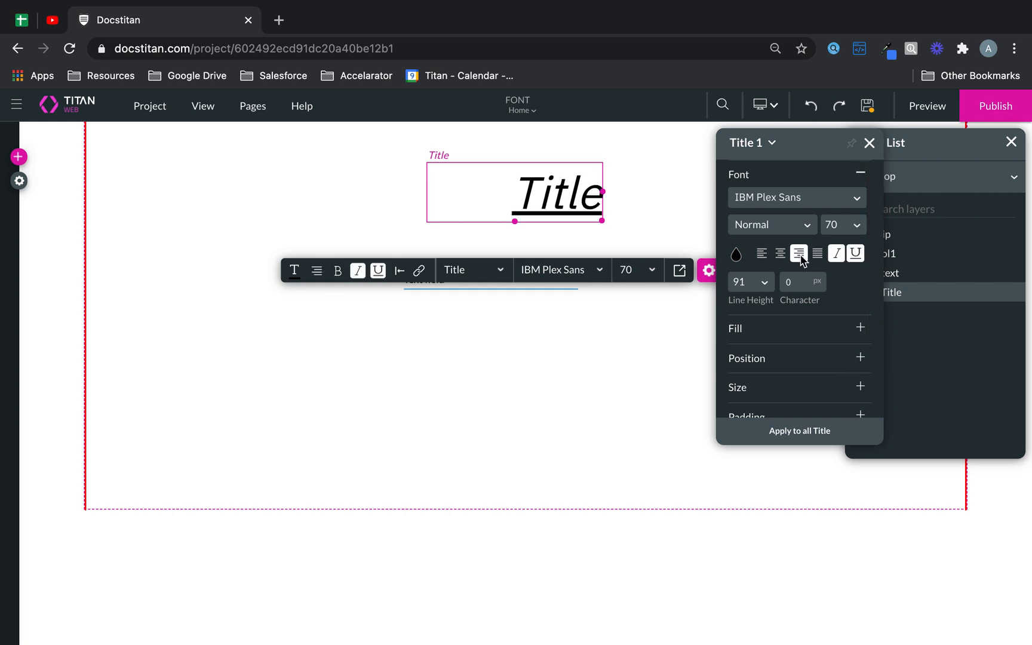
left_click(762, 255)
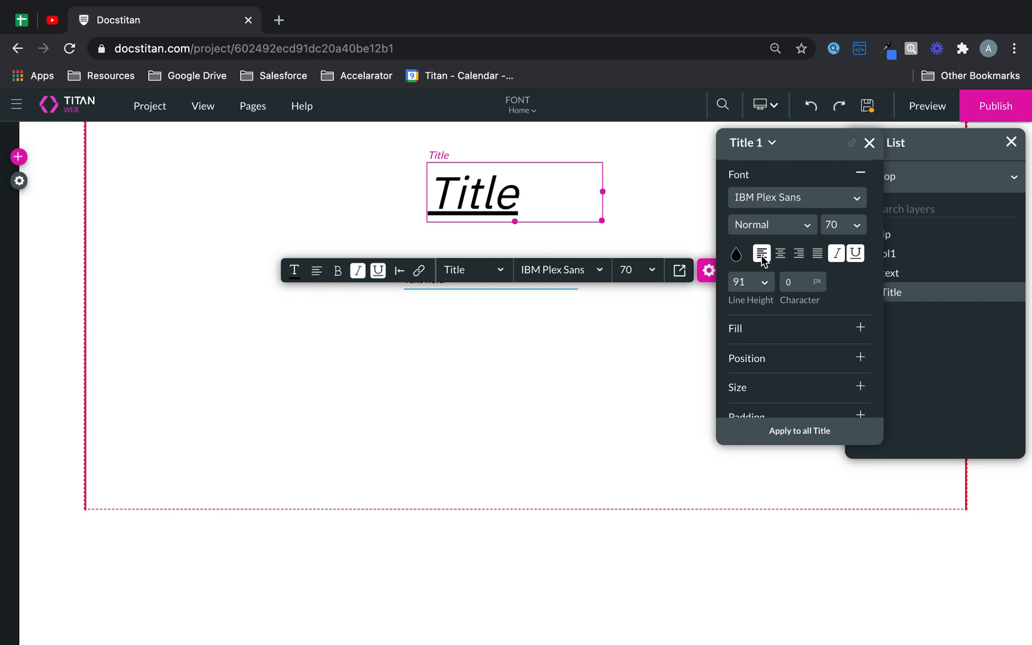
- Change the title's font color to the darker blue of the theme colors
left_click(736, 254)
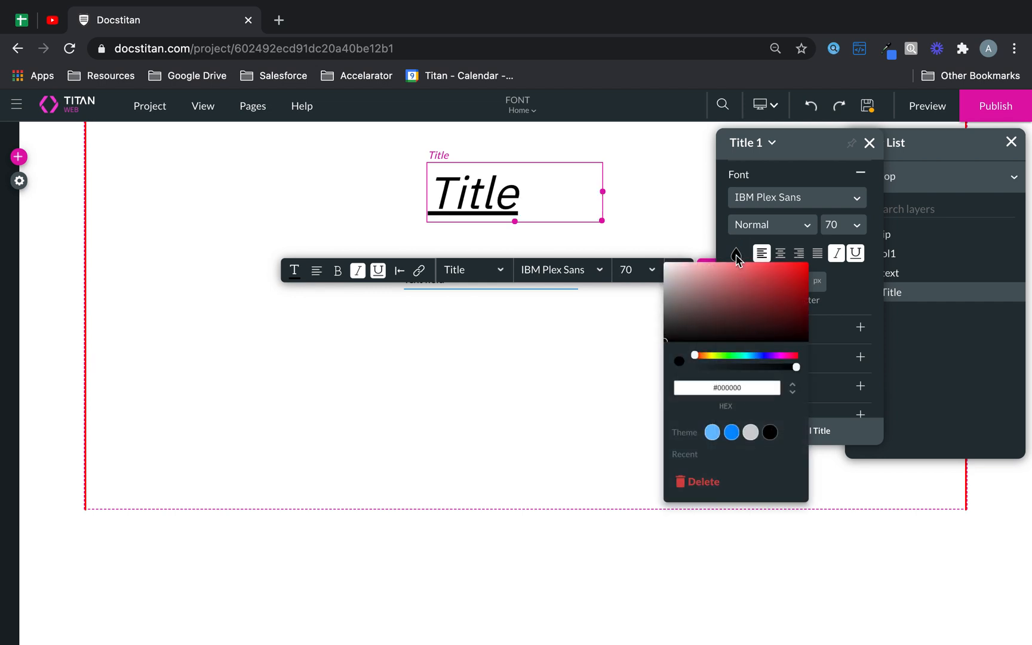
left_click(731, 431)
left_click(850, 302)
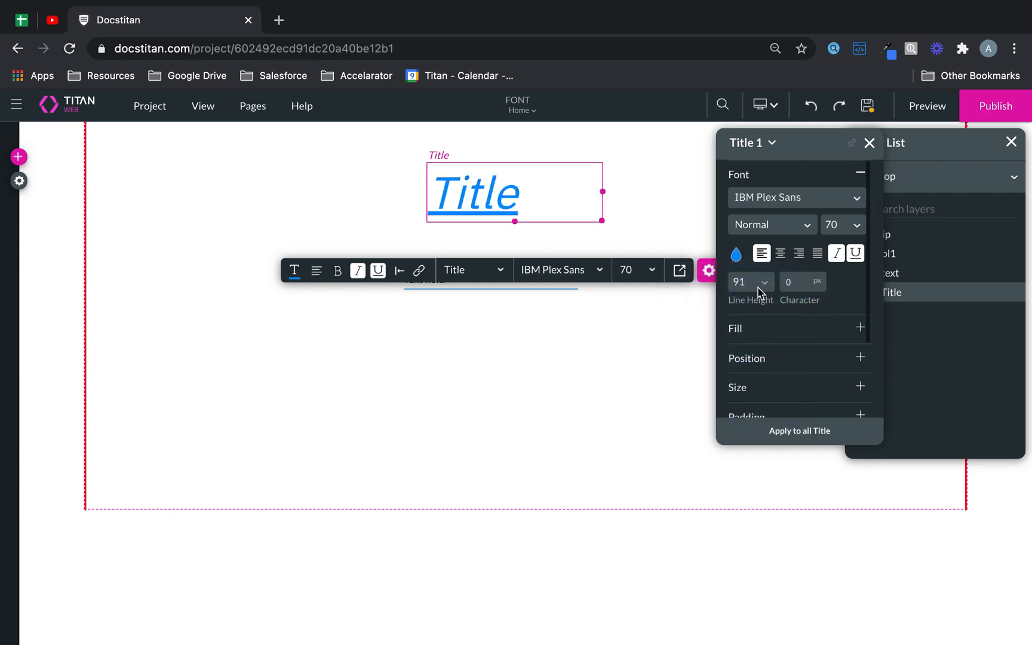
- Set the title's line height to 16
left_click(758, 286)
left_click(760, 429)
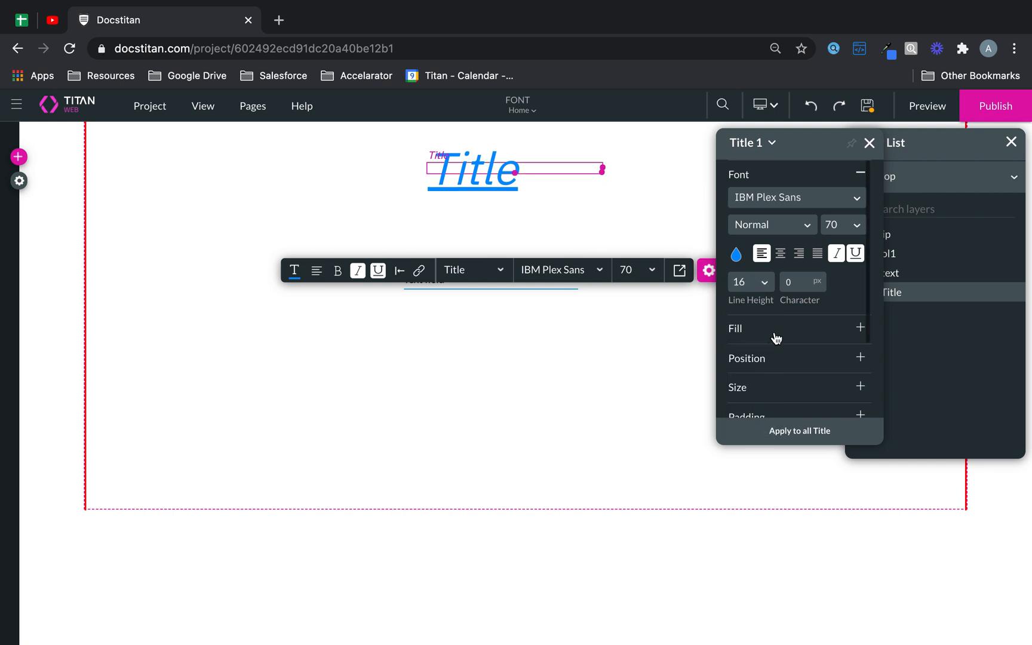
left_click(766, 282)
- Set the title's character spacing to 20 px after trying larger values, and close its style settings
left_click(805, 281)
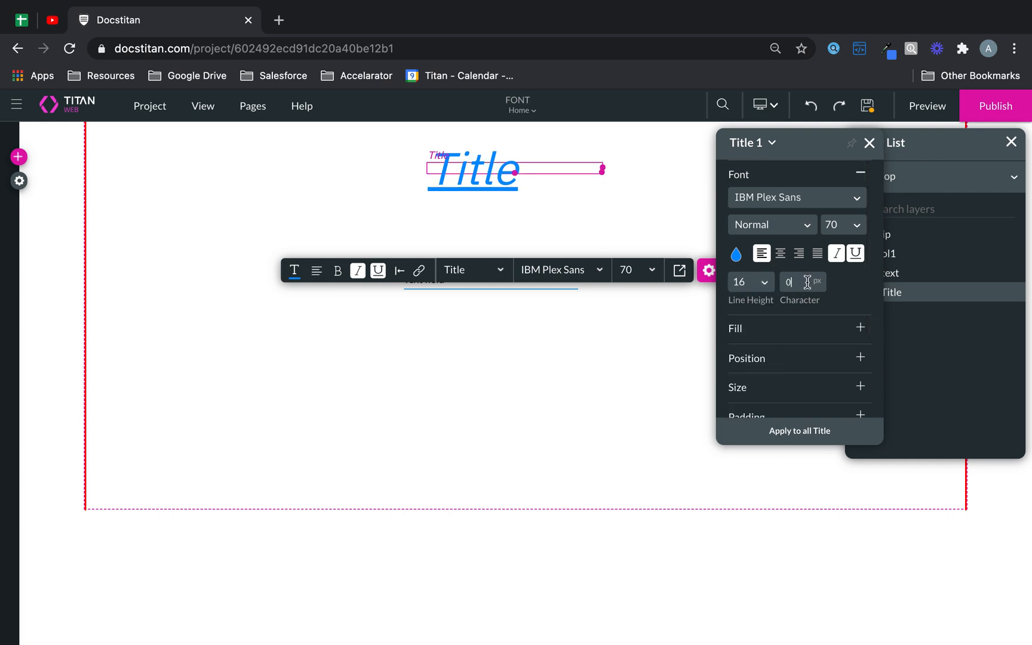
left_click_drag(807, 282, 779, 282)
type("400")
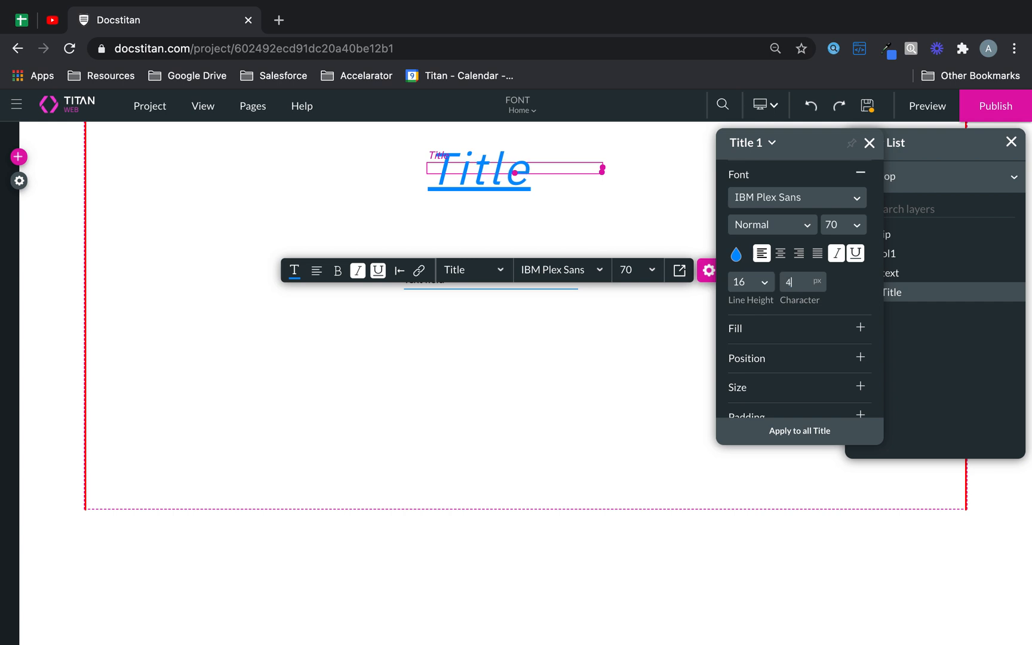
key("BackSpace")
key("BackSpace")
type("40")
key("BackSpace")
key("BackSpace")
key("BackSpace")
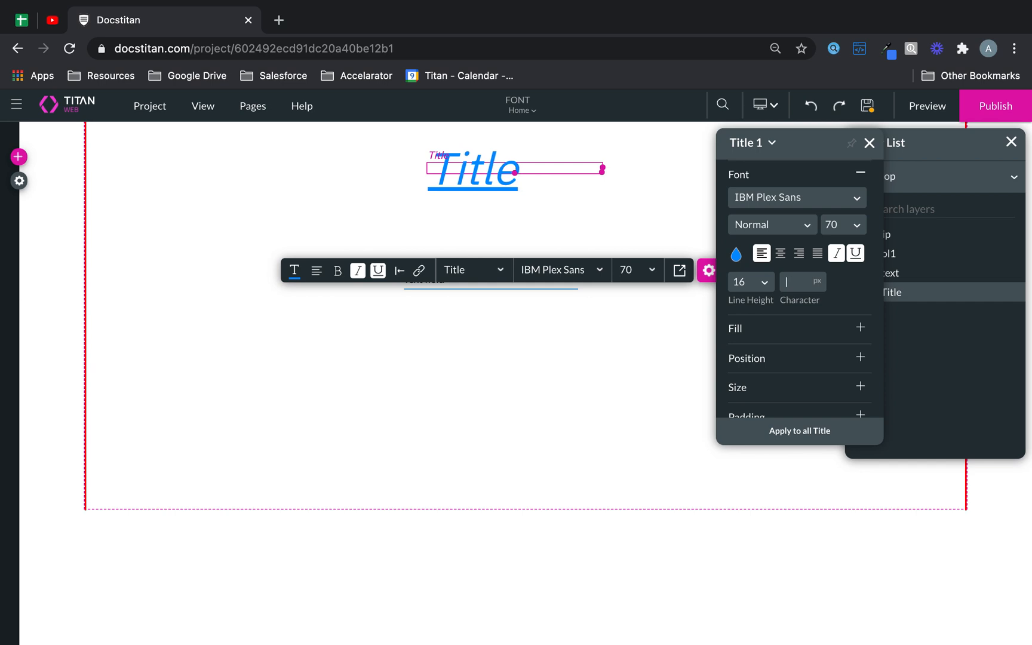
type("20")
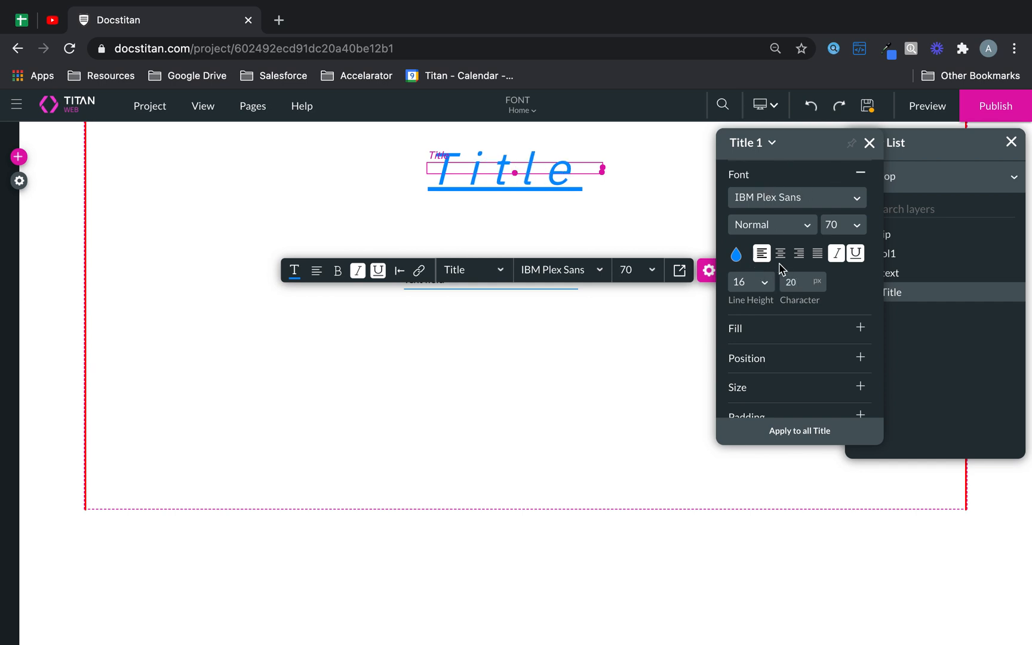
left_click(772, 144)
left_click(869, 143)
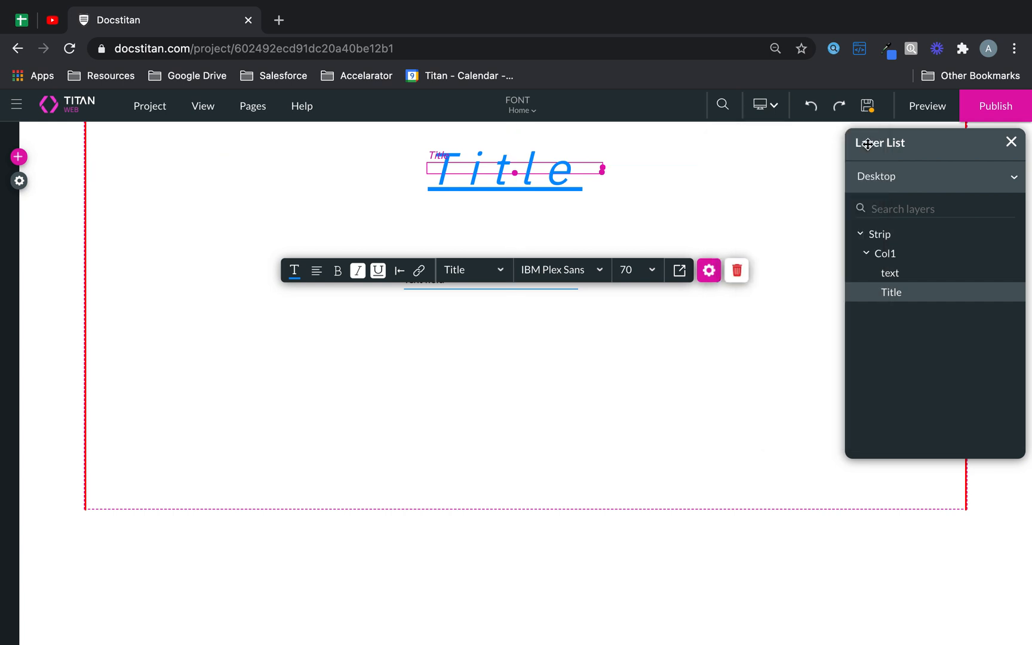
- Open the text field's style settings and set its label font to Amatic SC after trying Alegreya
left_click(593, 260)
left_click(531, 274)
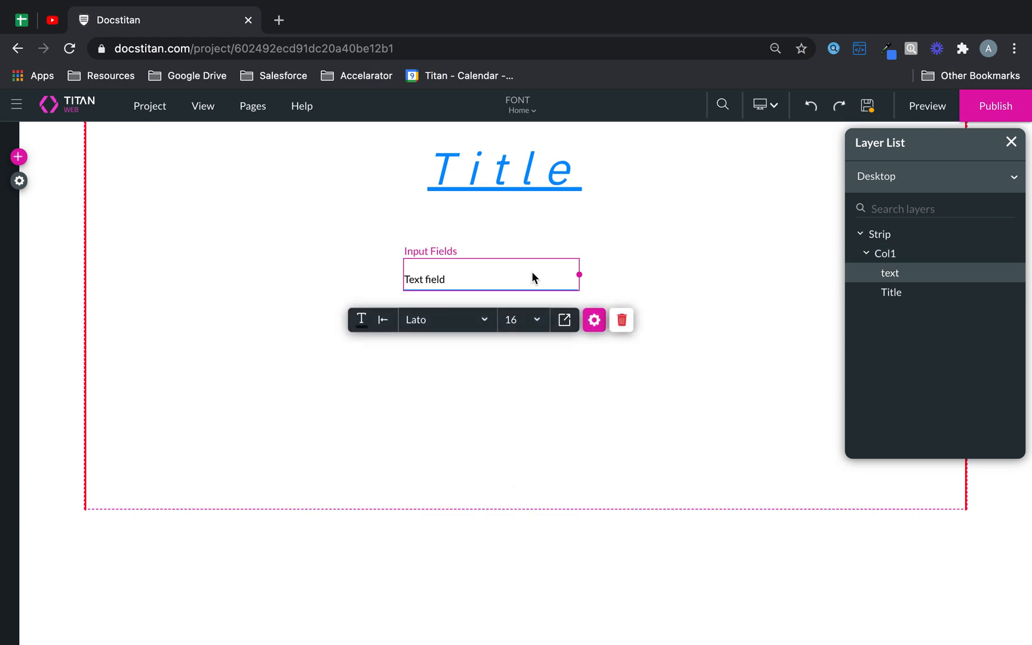
left_click(565, 321)
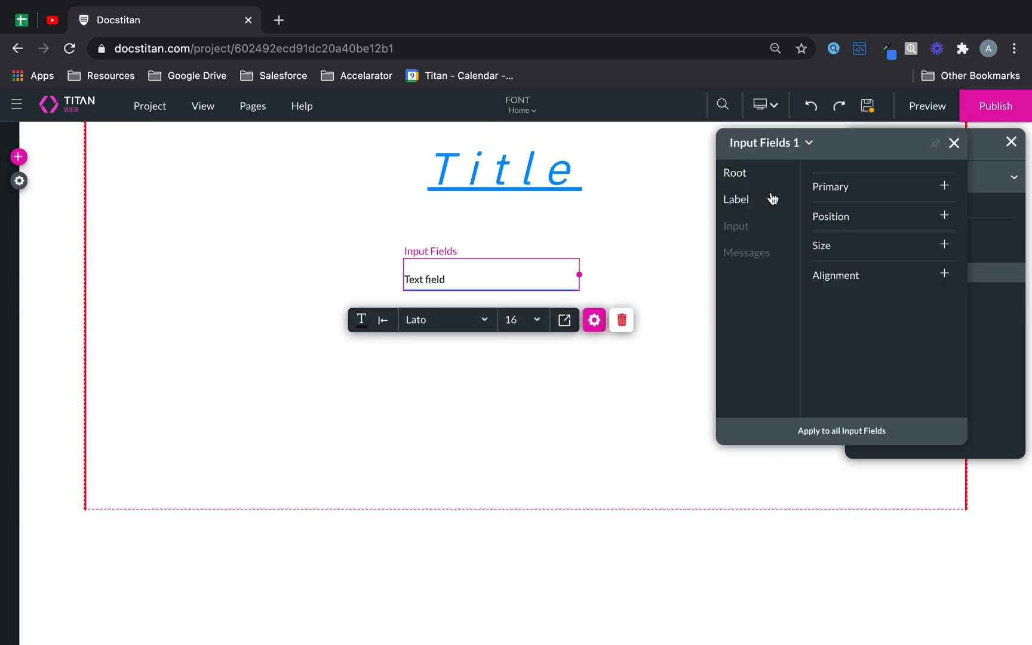
left_click(732, 203)
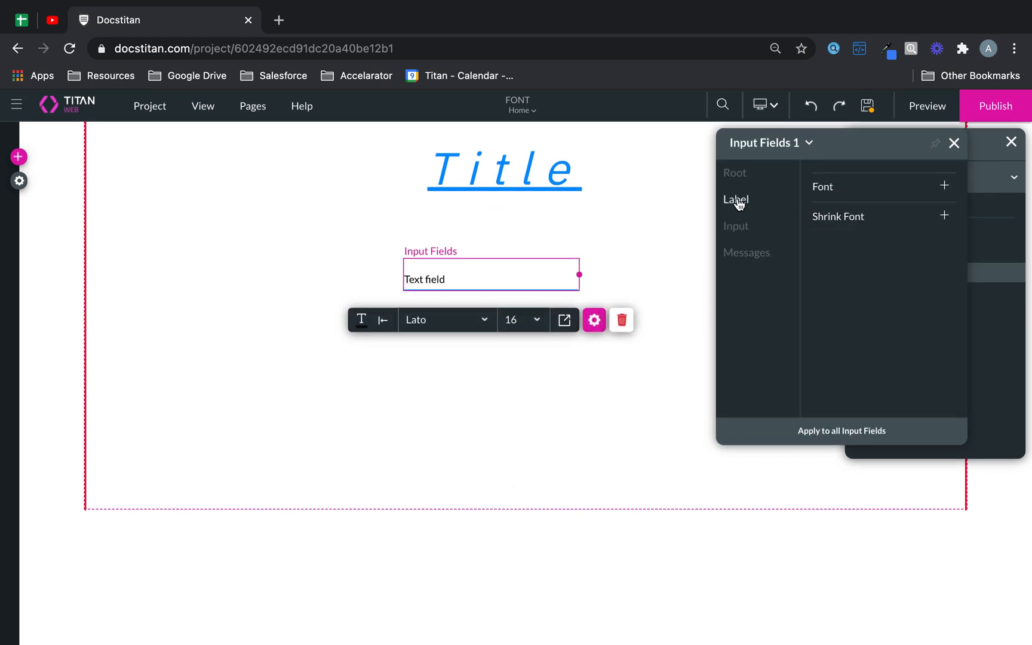
left_click(734, 174)
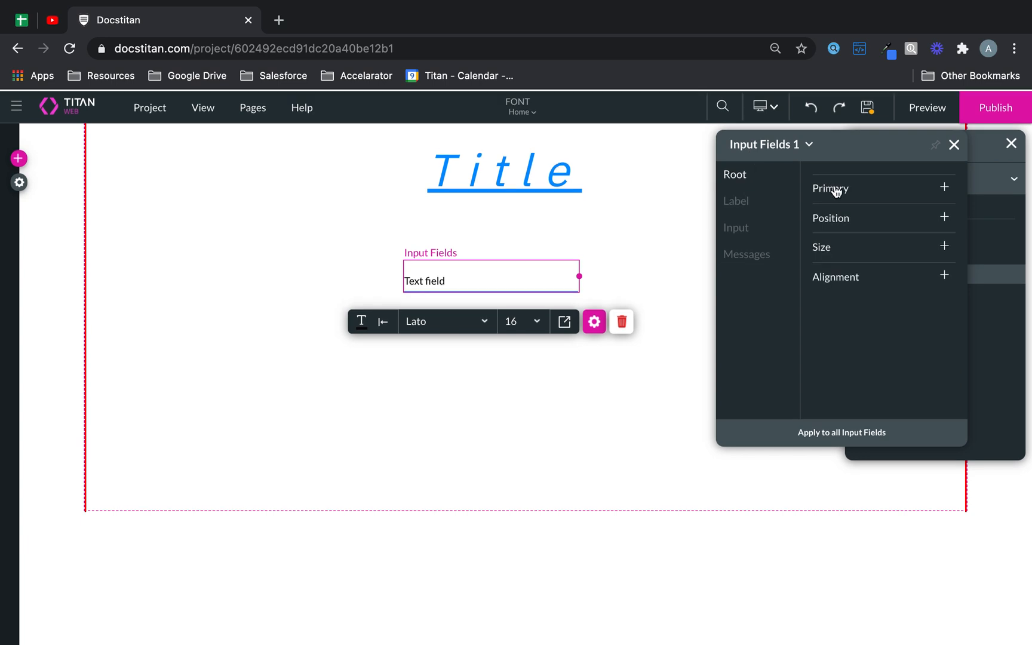
left_click(736, 202)
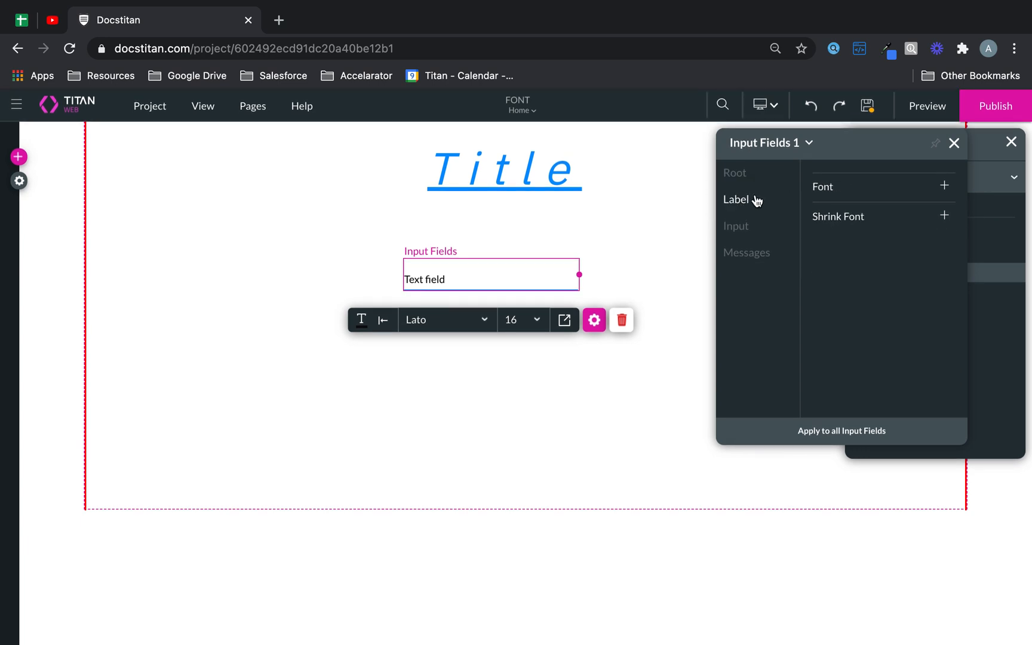
left_click(834, 196)
left_click(851, 214)
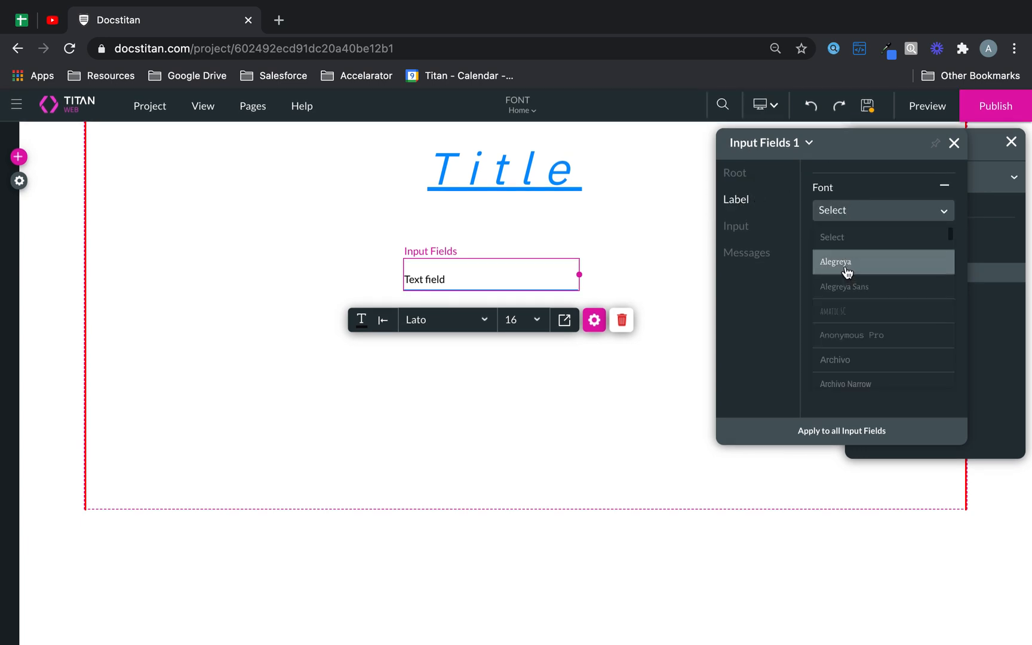
left_click(846, 263)
left_click(867, 218)
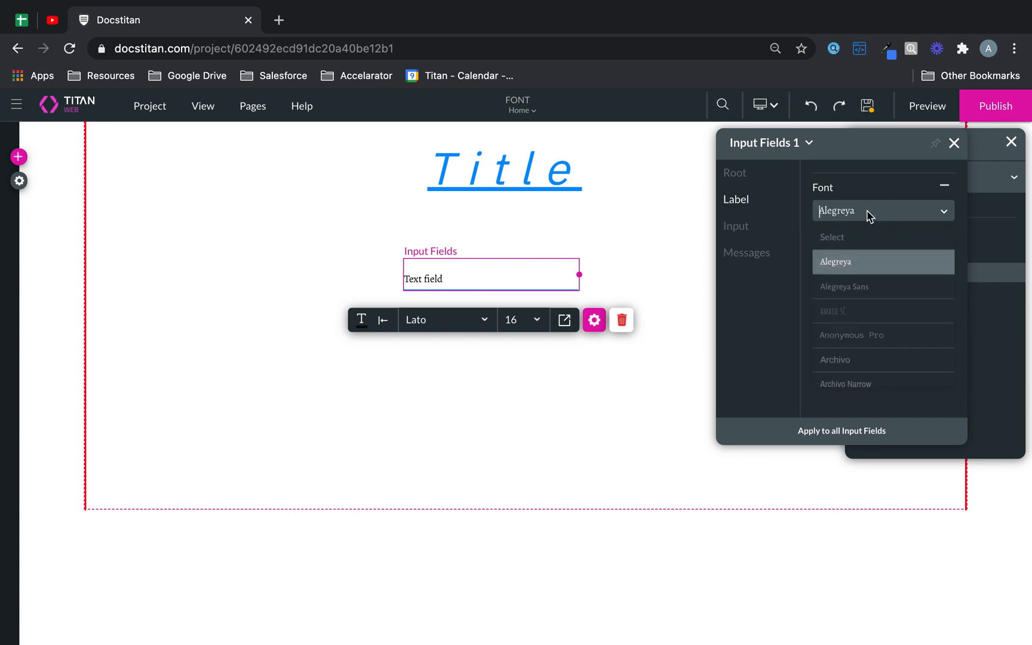
left_click(851, 317)
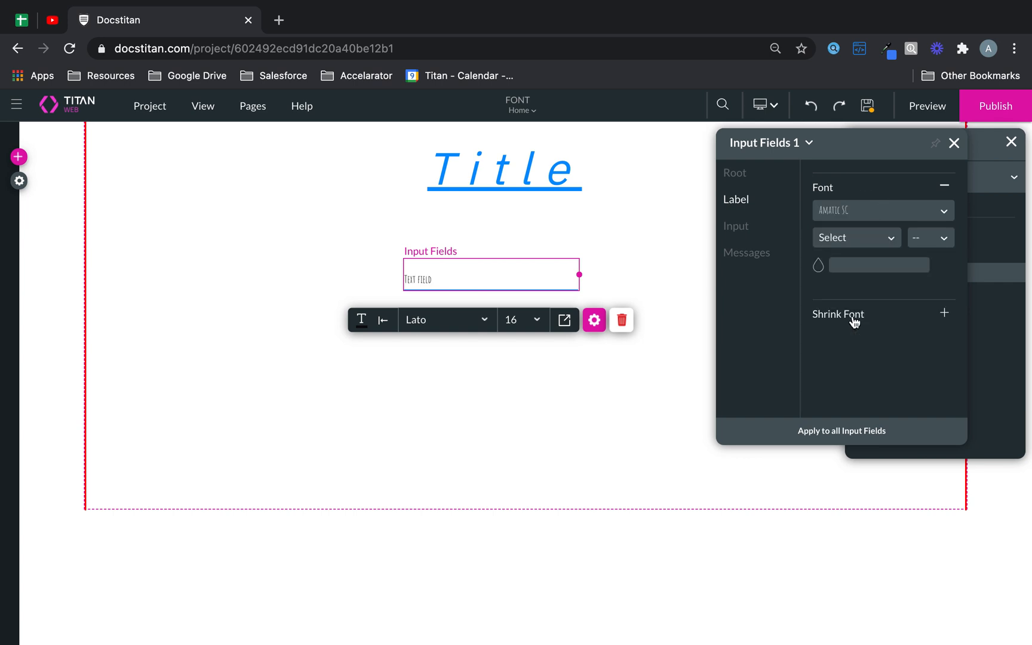
- Change the text field's label font color to the recently used blue, #0091FF
left_click(818, 269)
left_click(795, 468)
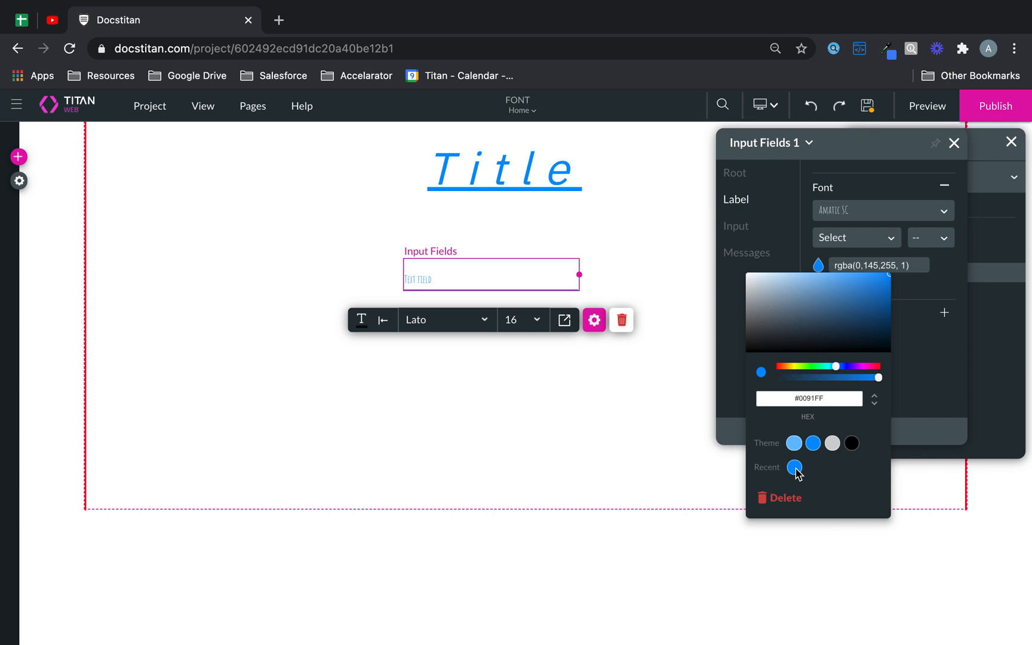
left_click(926, 355)
- Set the text field's input font to Alegreya and its messages font to Anonymous Pro
left_click(731, 223)
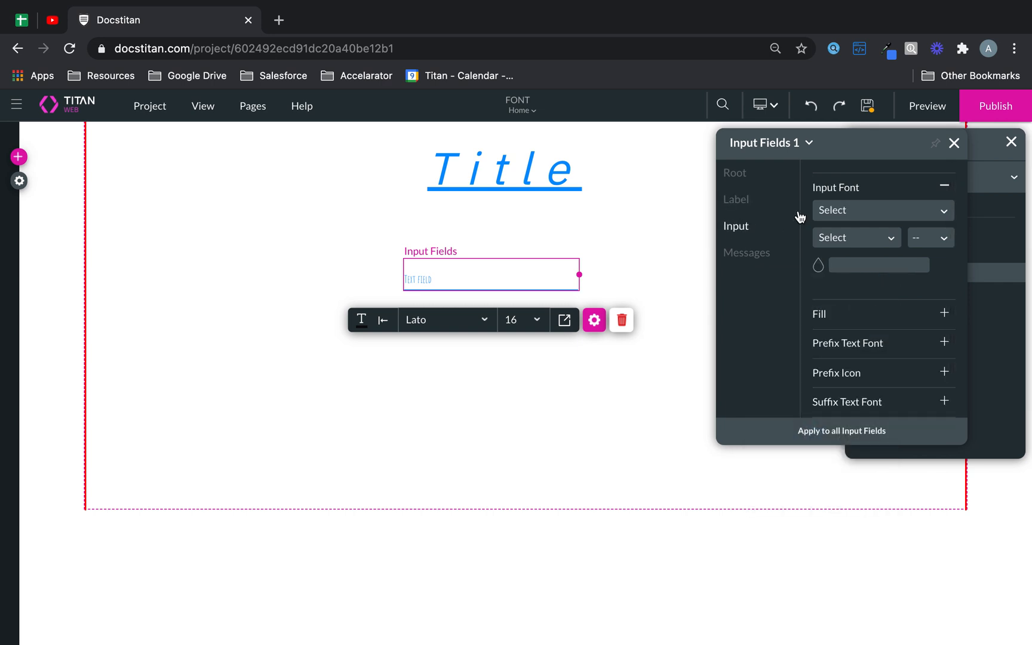
left_click(845, 208)
left_click(854, 263)
left_click(743, 253)
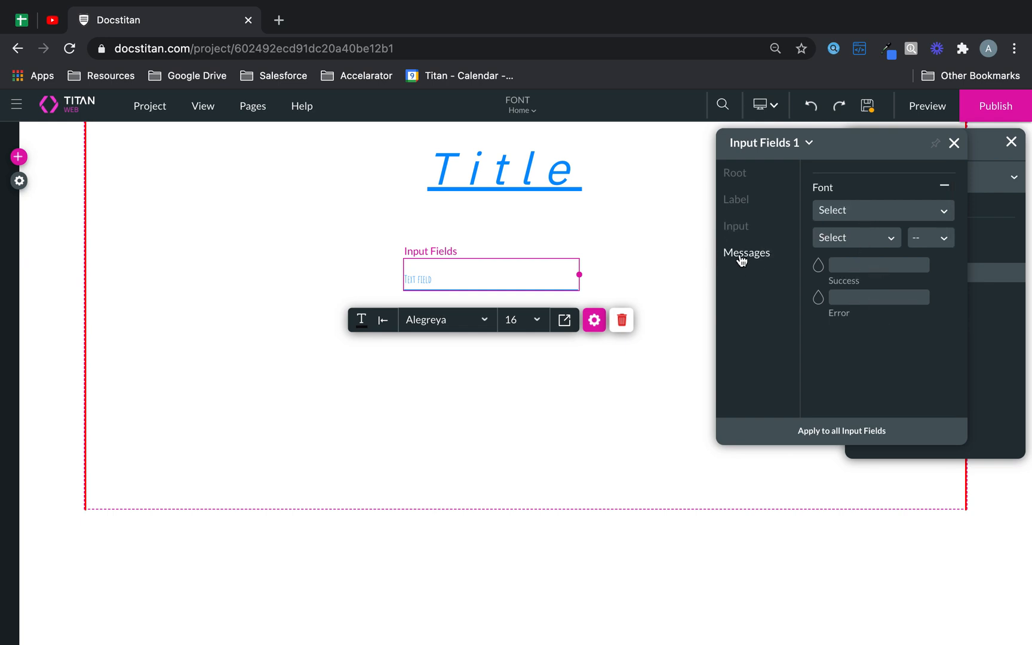
left_click(836, 214)
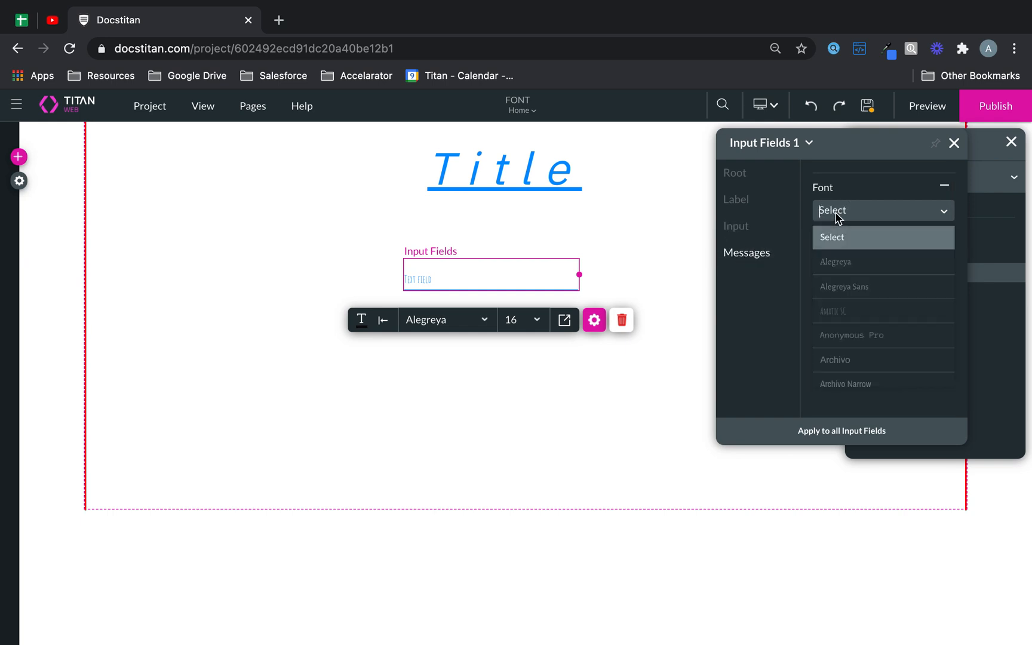
left_click(857, 337)
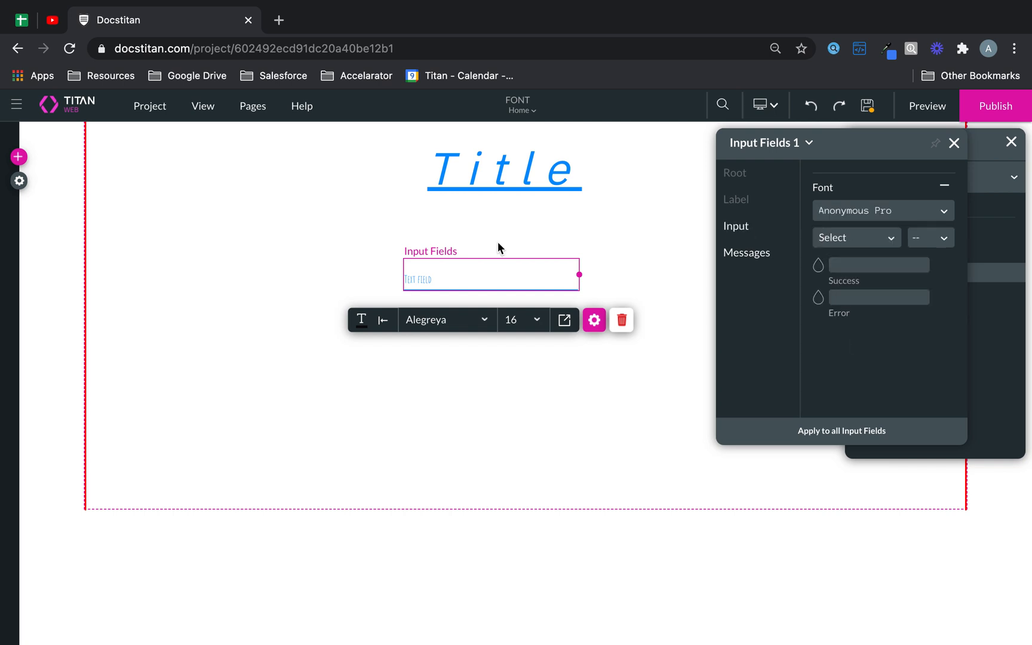
- Insert the first table-view table near the text field with Salesforce object Account as source, keeping the default conditions and mapping
left_click(19, 157)
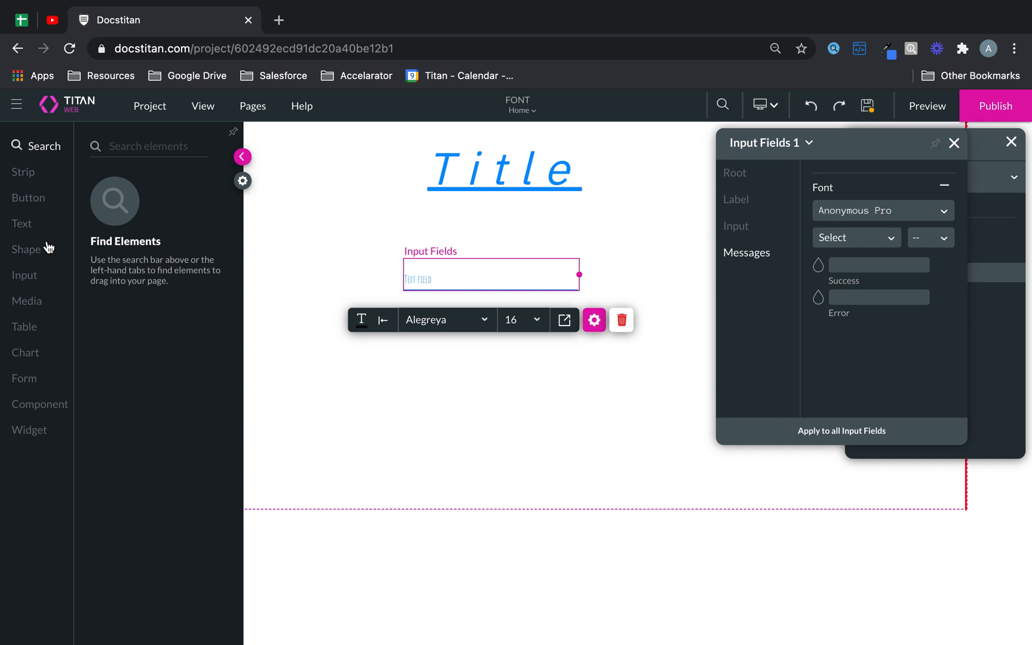
left_click(37, 276)
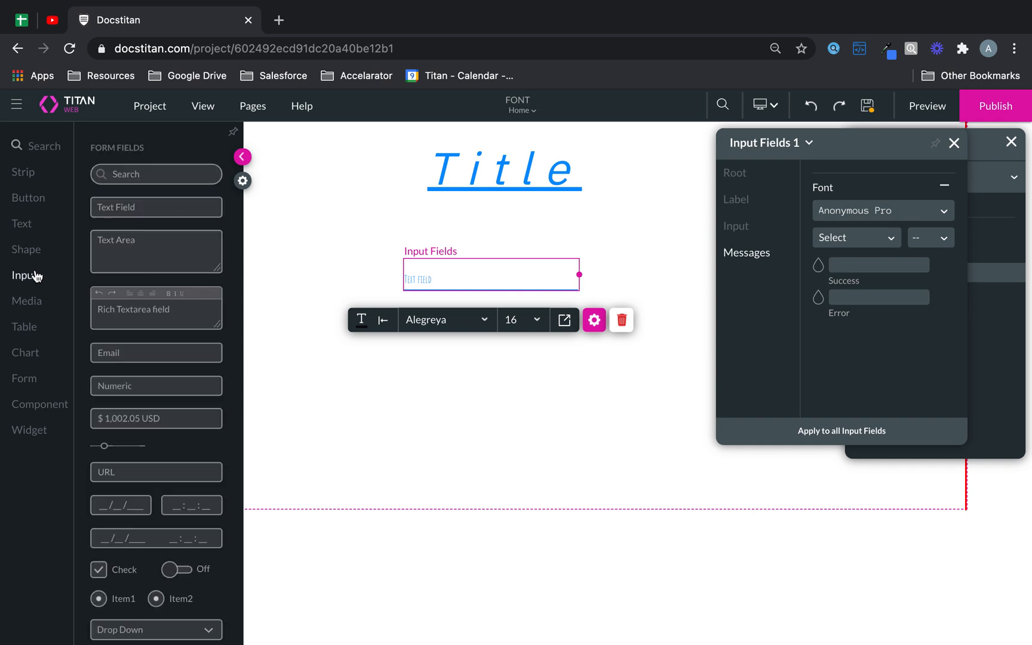
left_click(27, 329)
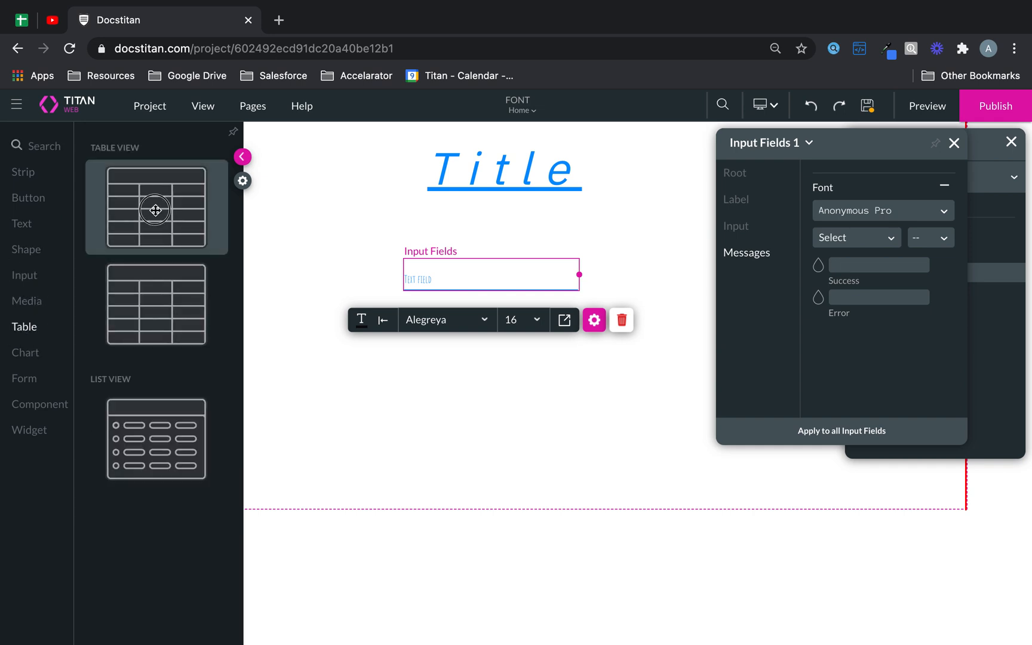
left_click_drag(154, 210, 343, 307)
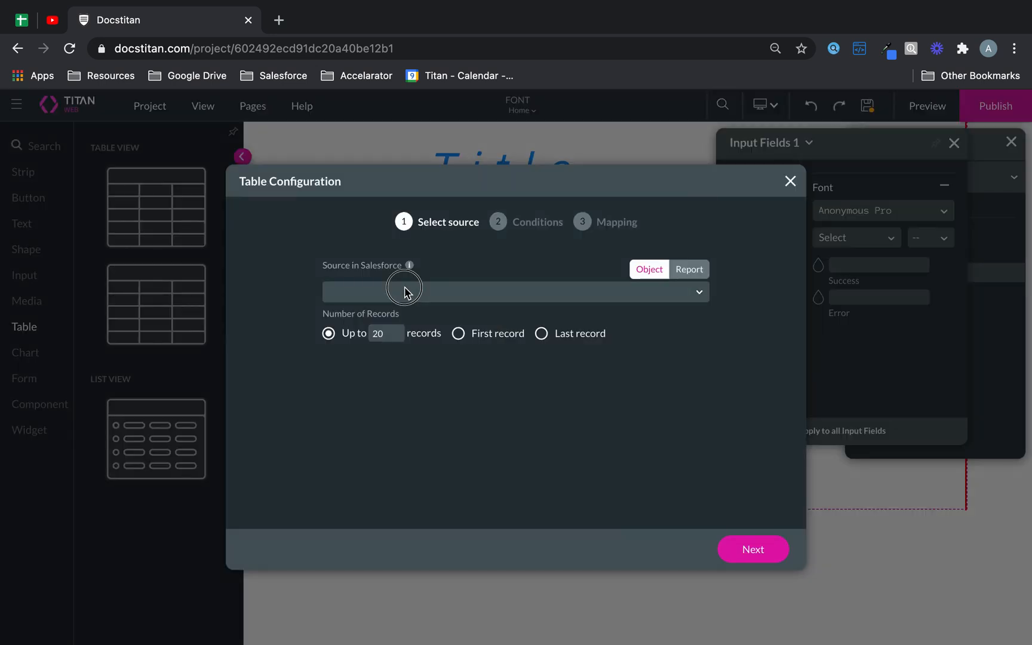
left_click(404, 298)
left_click(370, 344)
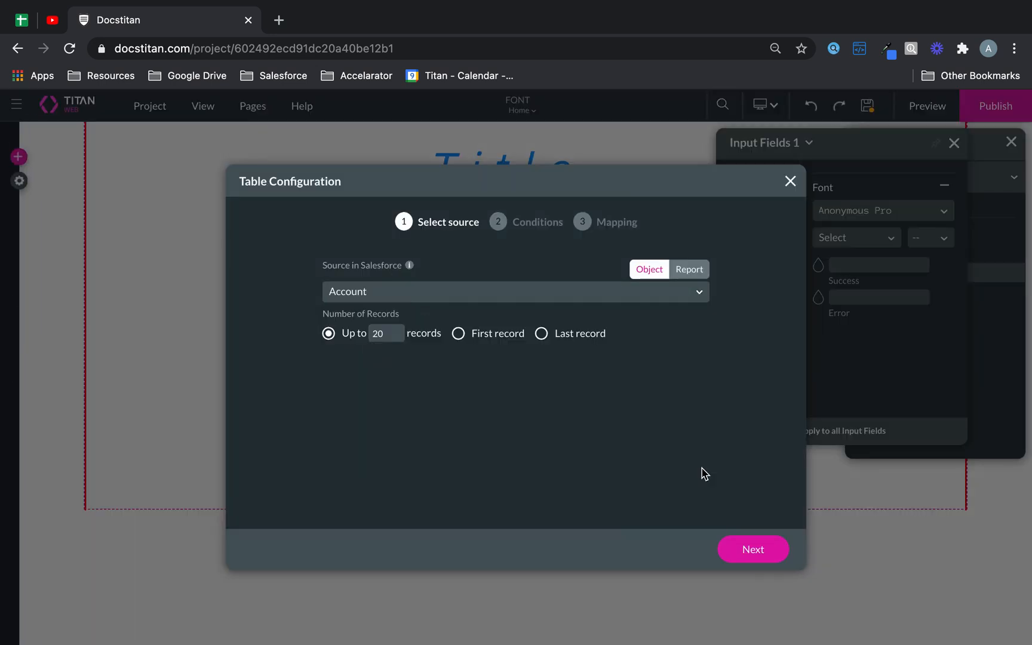
left_click(770, 548)
left_click(770, 547)
left_click(770, 548)
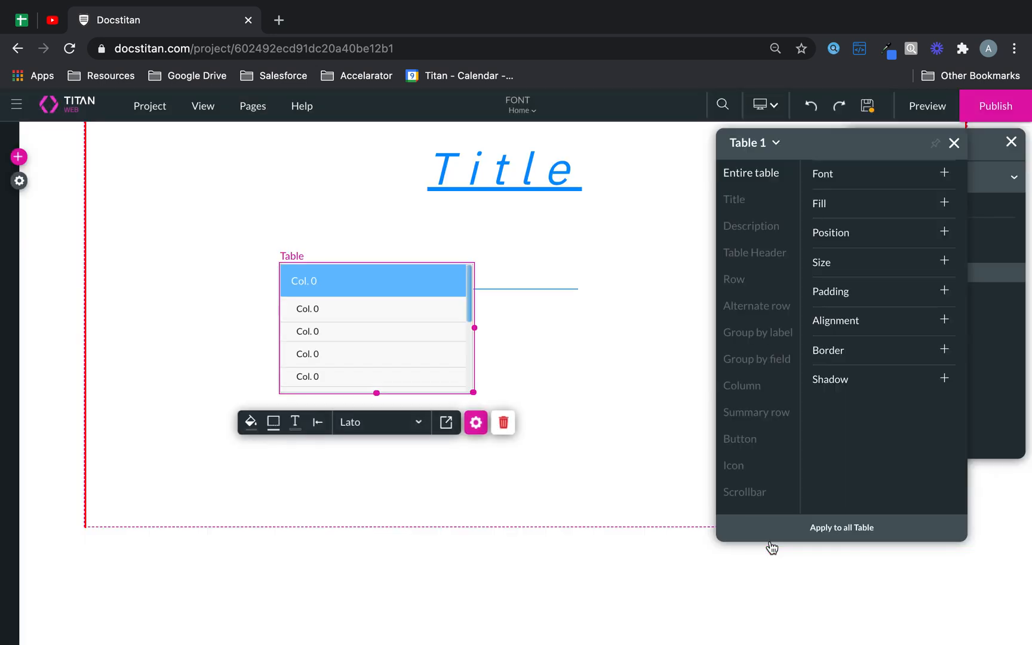
- Move the table to the lower left of the text field, about 302 from the left and 219 from the top, and widen it
left_click(376, 332)
left_click_drag(376, 333, 267, 359)
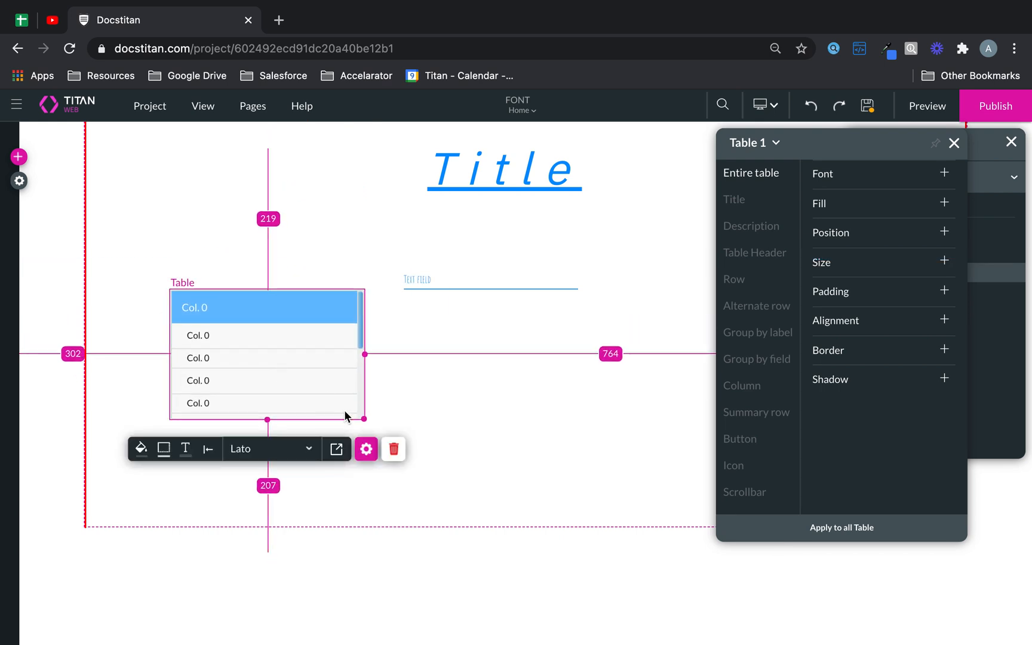
left_click_drag(364, 418, 439, 427)
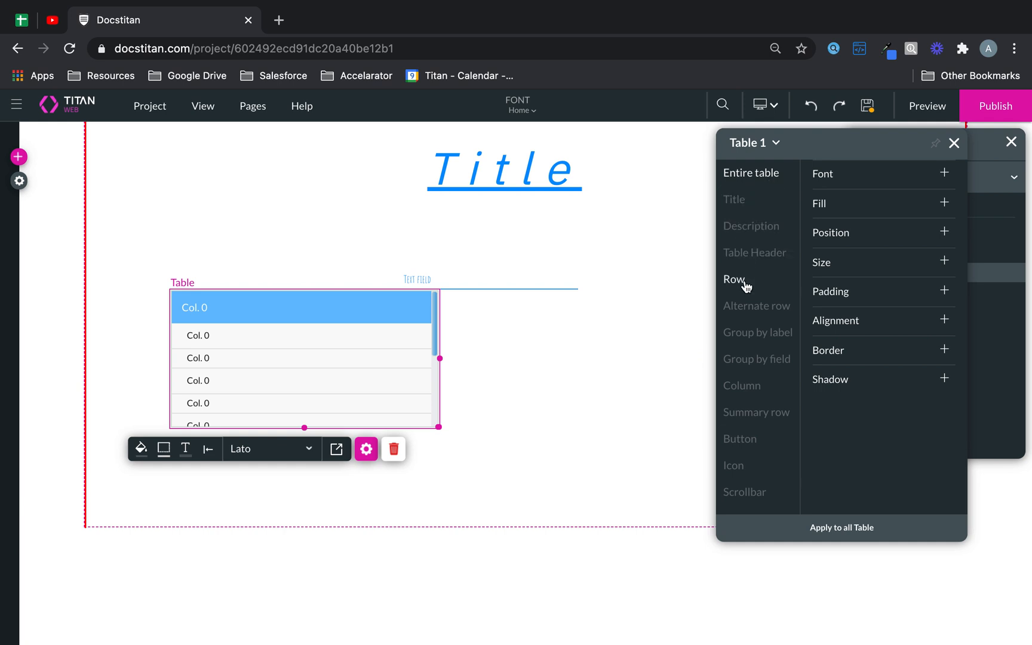
- Set the entire table's font to Anonymous Pro with bold weight
left_click(836, 173)
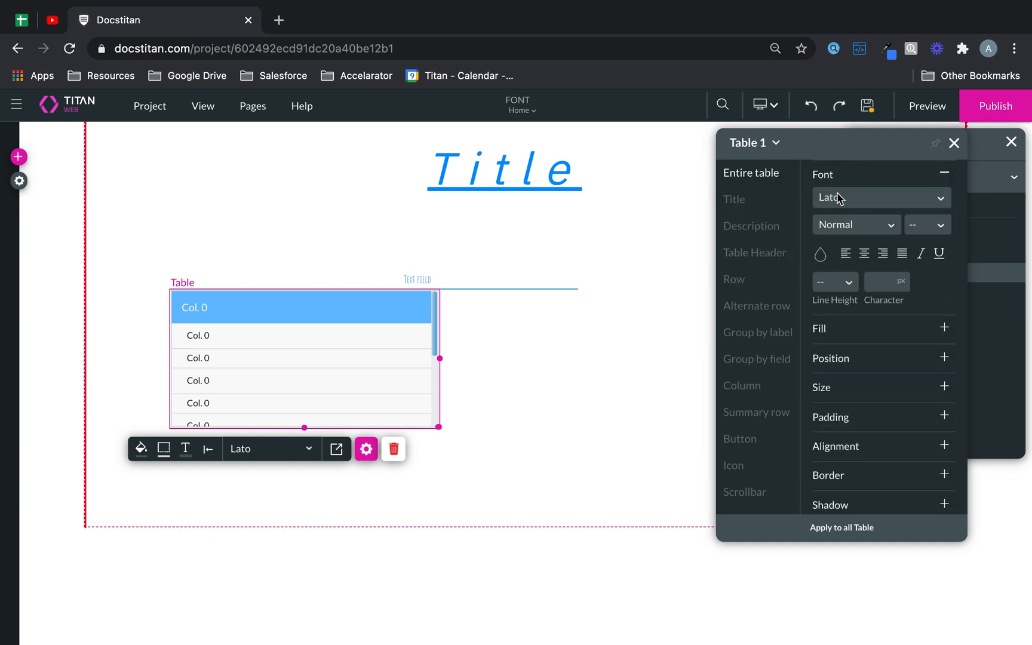
left_click(839, 198)
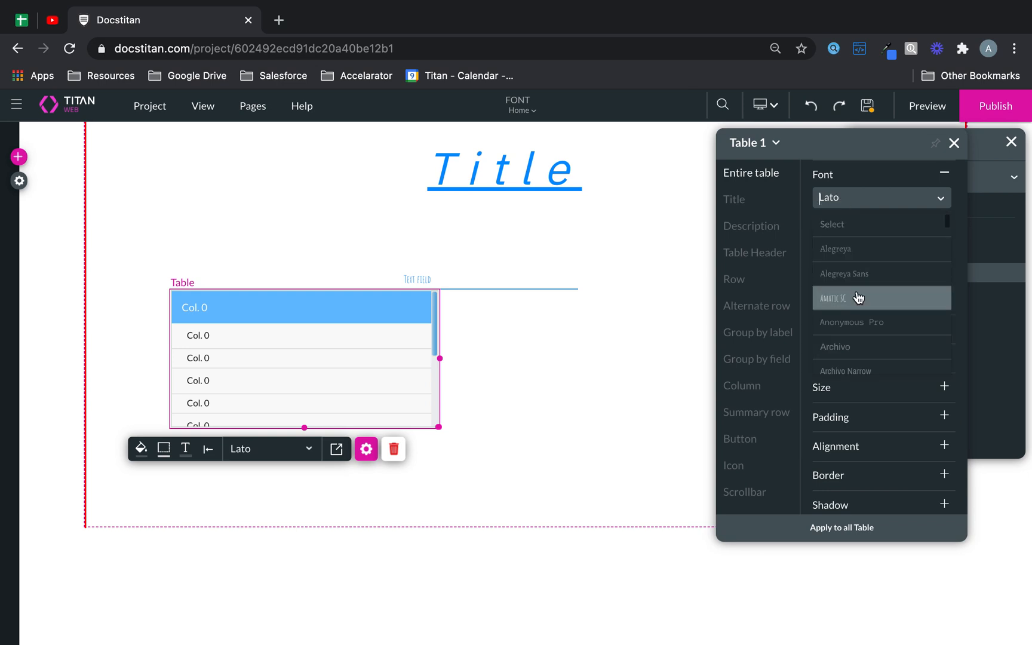
left_click(852, 323)
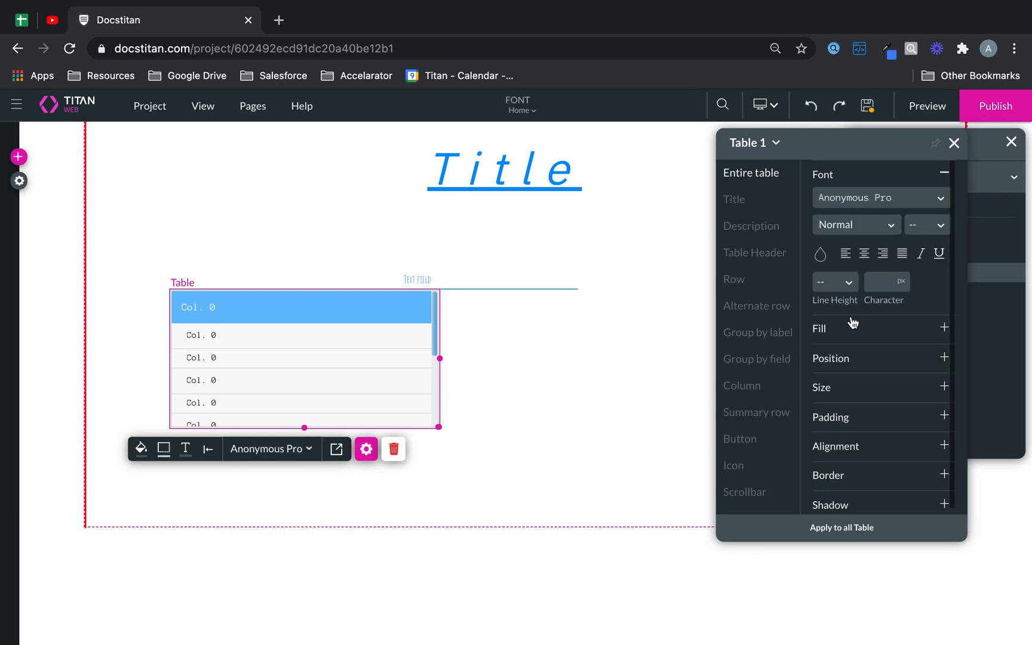
left_click(867, 227)
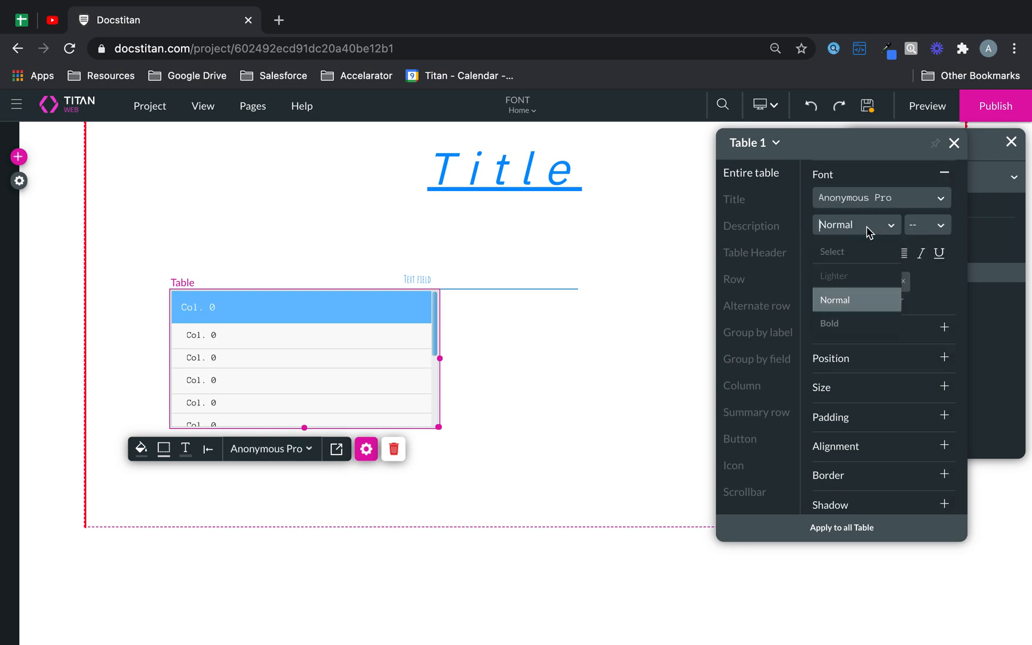
left_click(840, 326)
- Try increasing the entire table's font size, choosing 20 and then 78
left_click(926, 225)
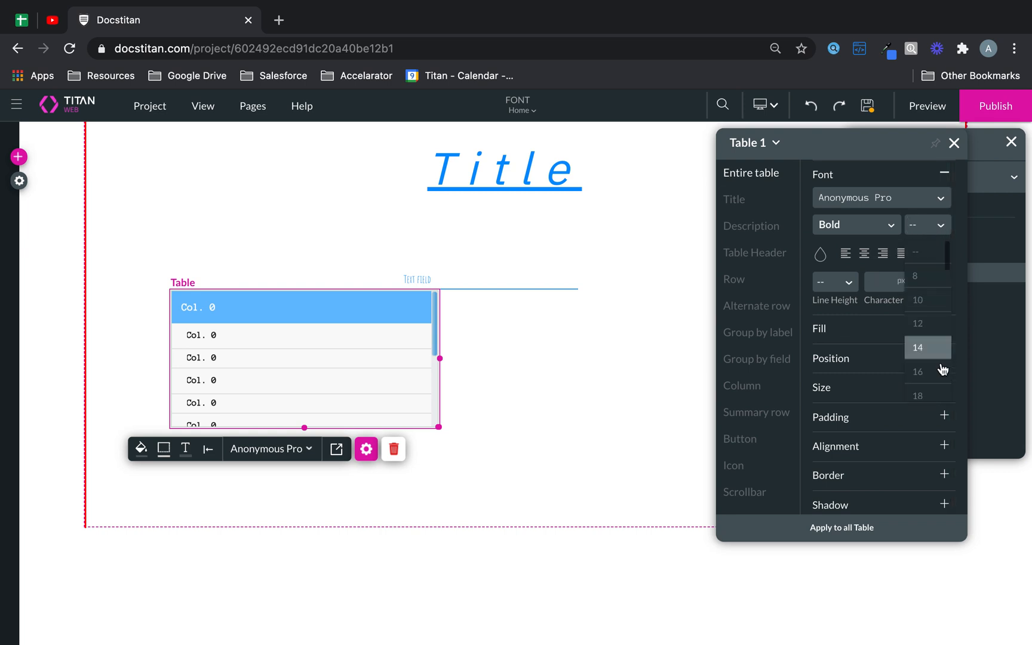
left_click(939, 385)
left_click(932, 227)
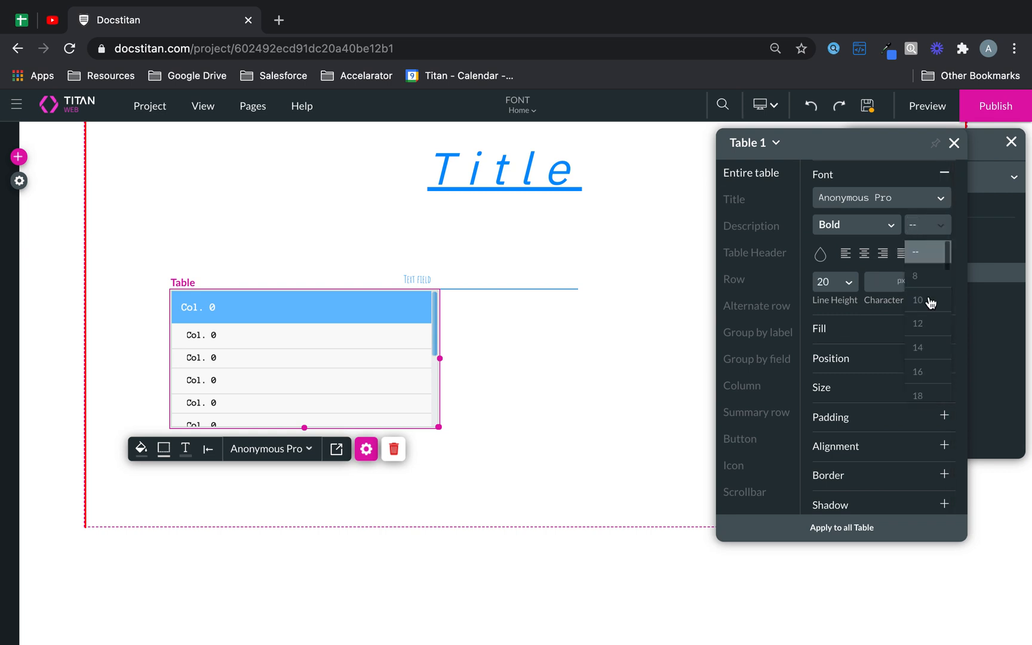
scroll(932, 358, "down", 5)
left_click(930, 387)
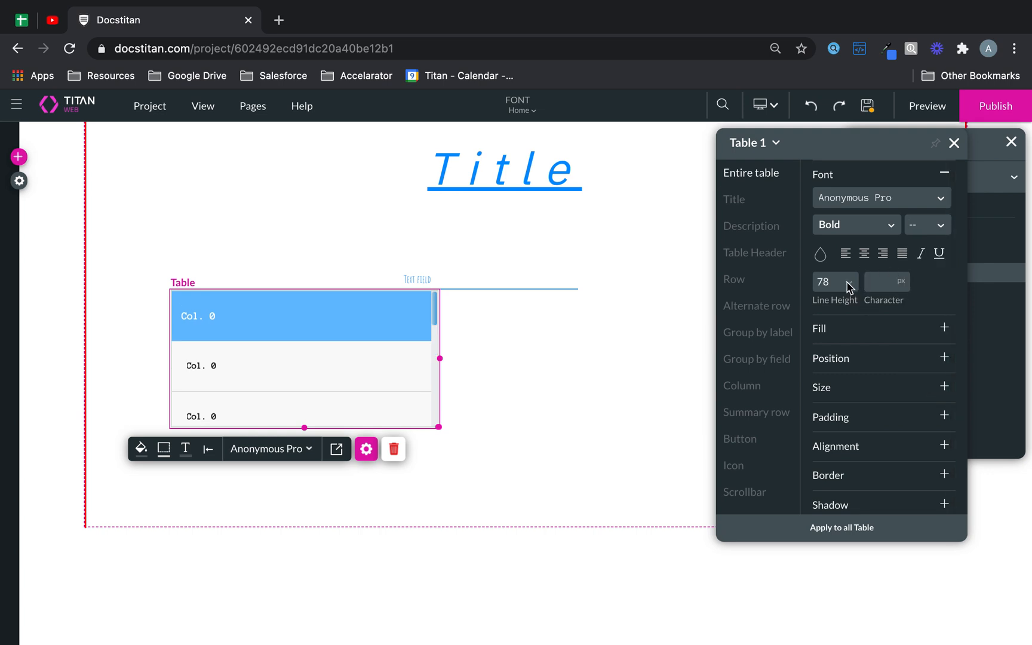
- Change the entire table's font color to the recently used blue, #0091FF, and italicize its text
left_click(820, 255)
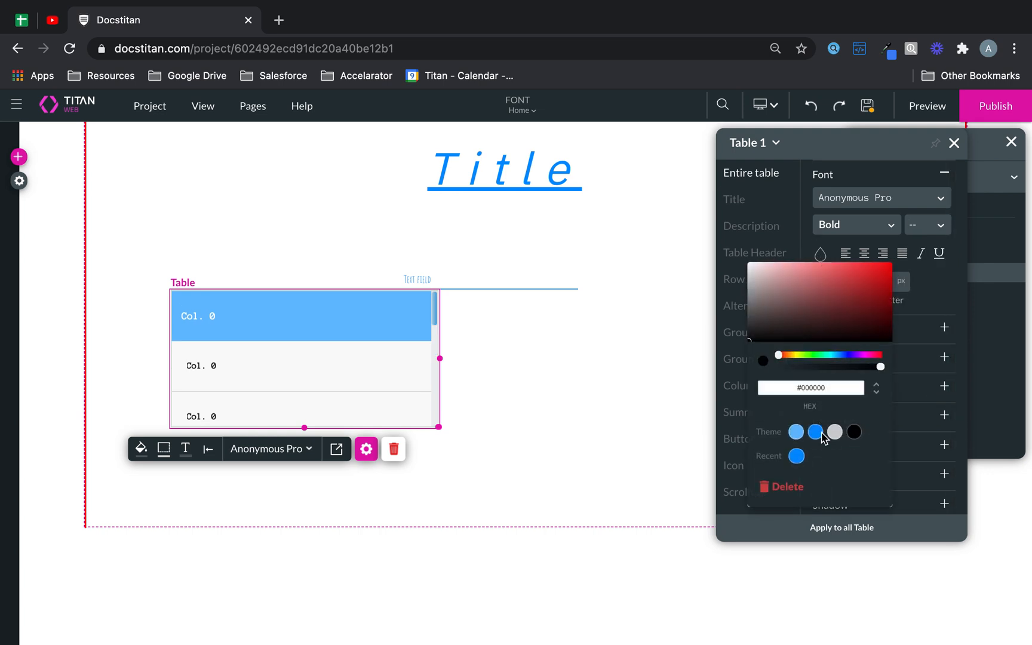
left_click(798, 457)
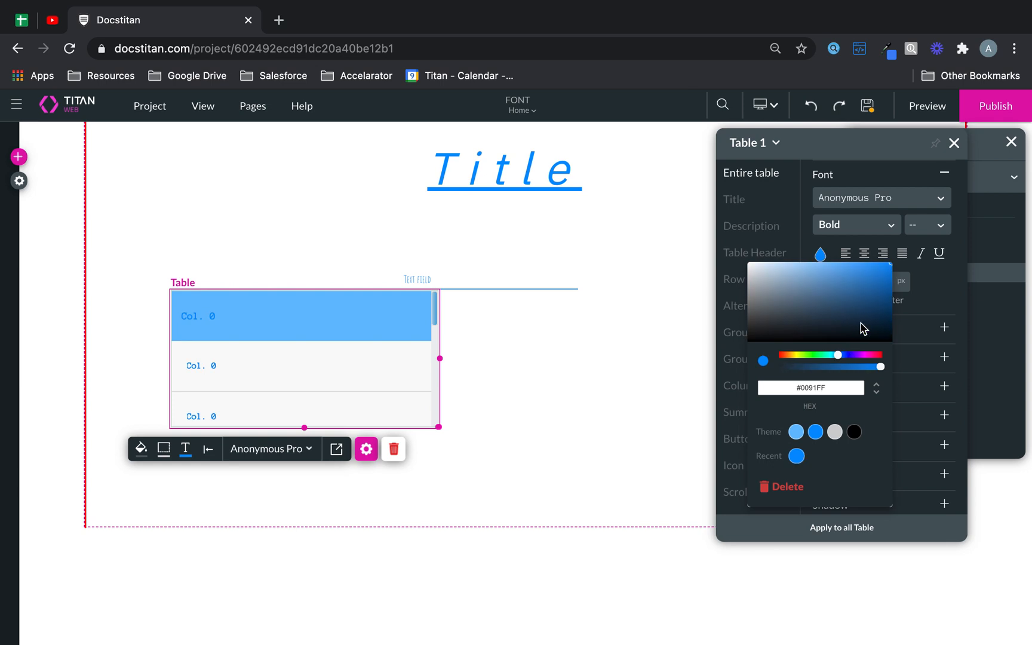
left_click(941, 257)
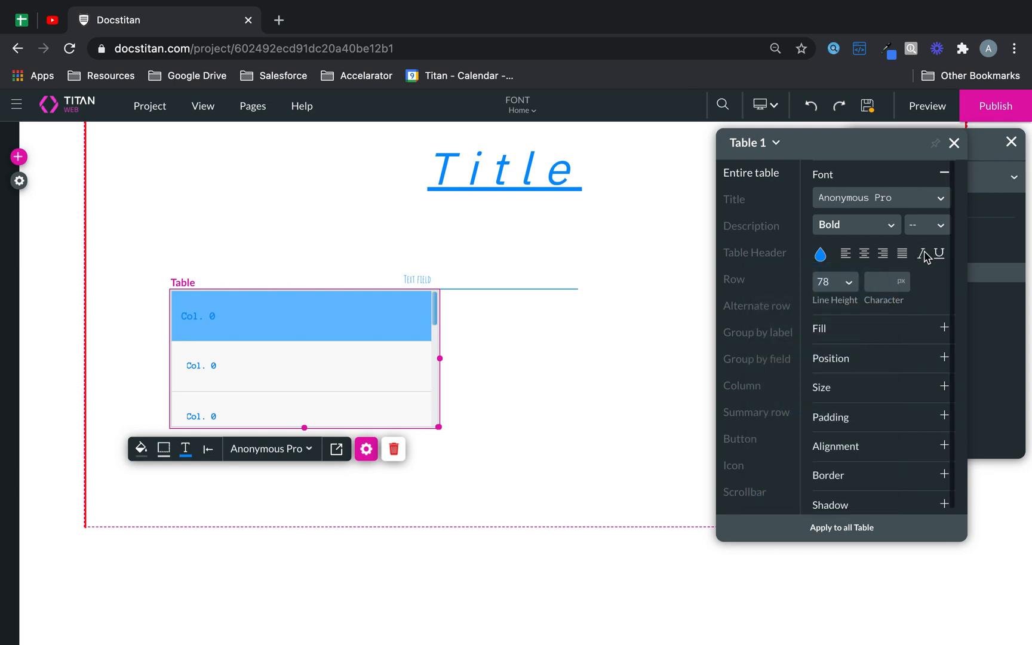
left_click(923, 255)
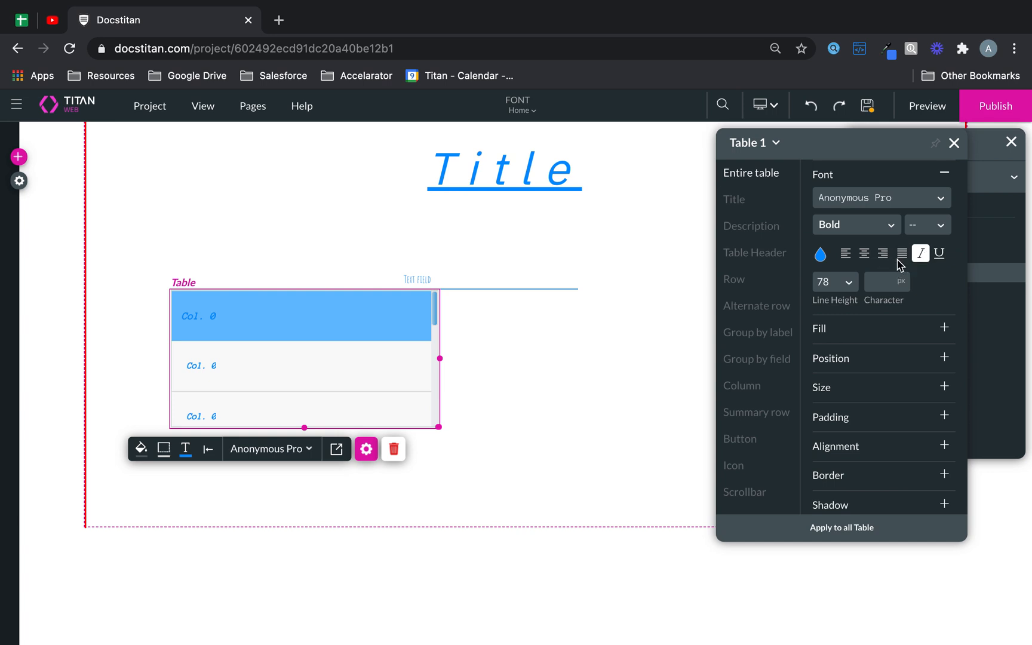
- Try justified, right and center alignment for the table text, set it to left-aligned, and close the table's style settings
left_click(896, 257)
left_click(883, 255)
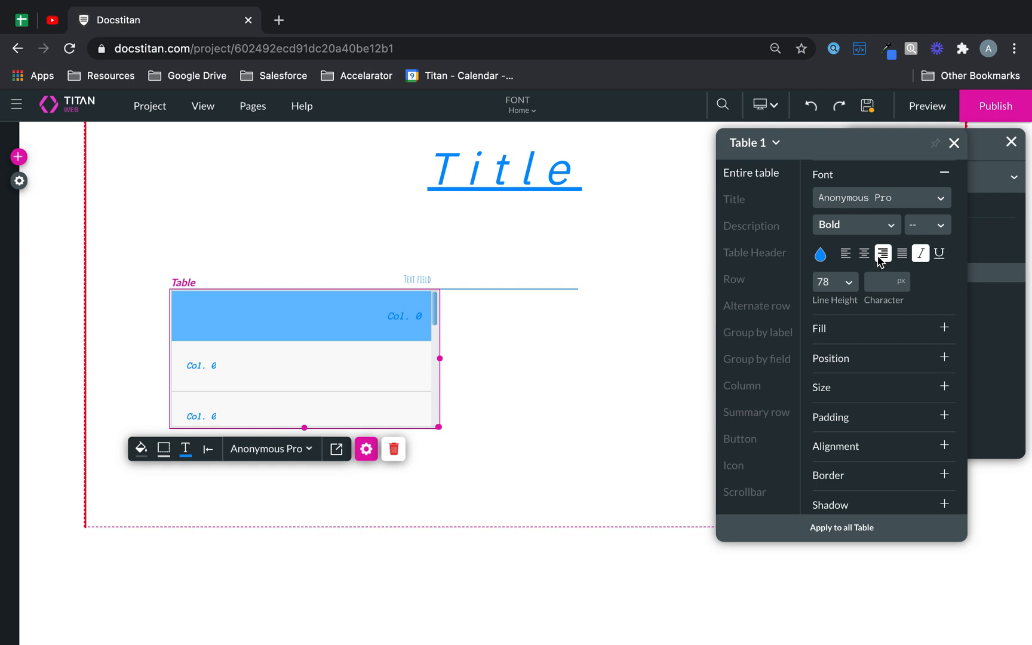
left_click(864, 255)
left_click(846, 255)
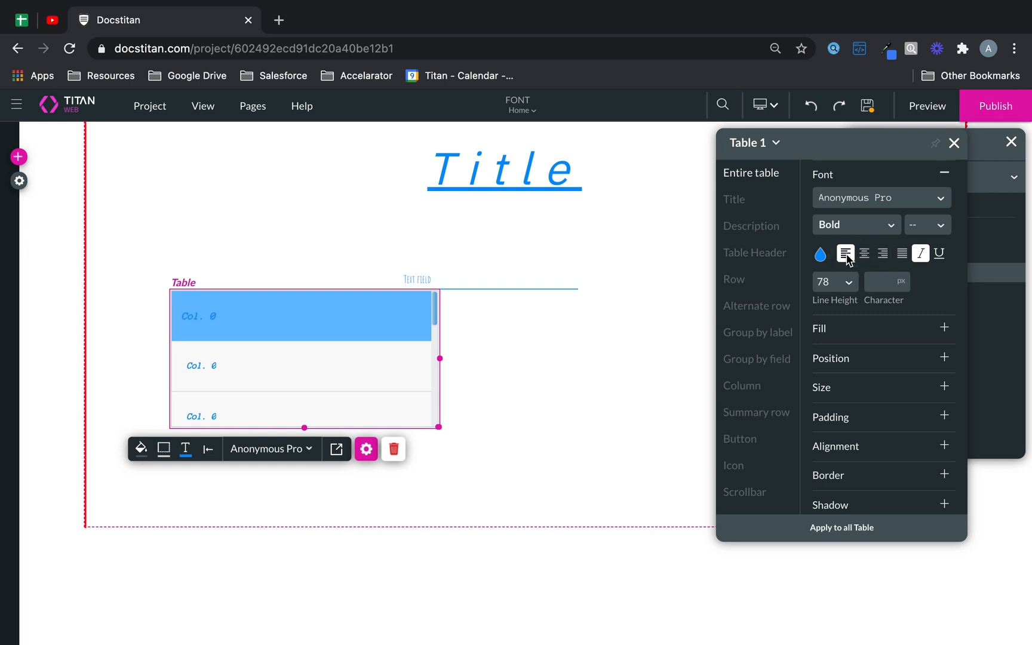
left_click(954, 143)
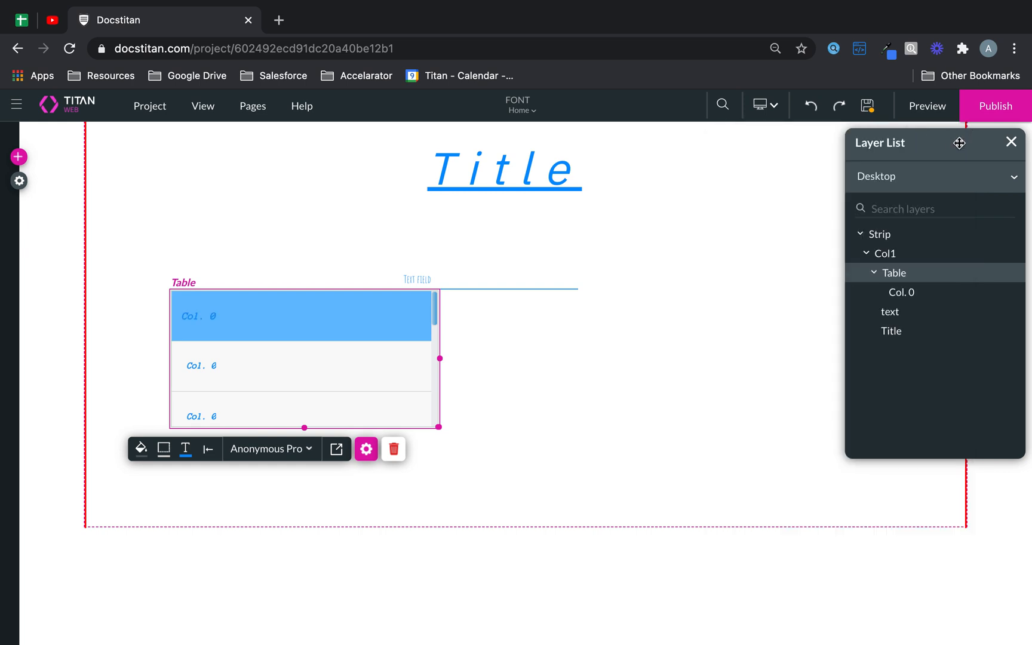
- Close the layer list and open the Font section of the title's style settings
left_click(1011, 143)
left_click(559, 179)
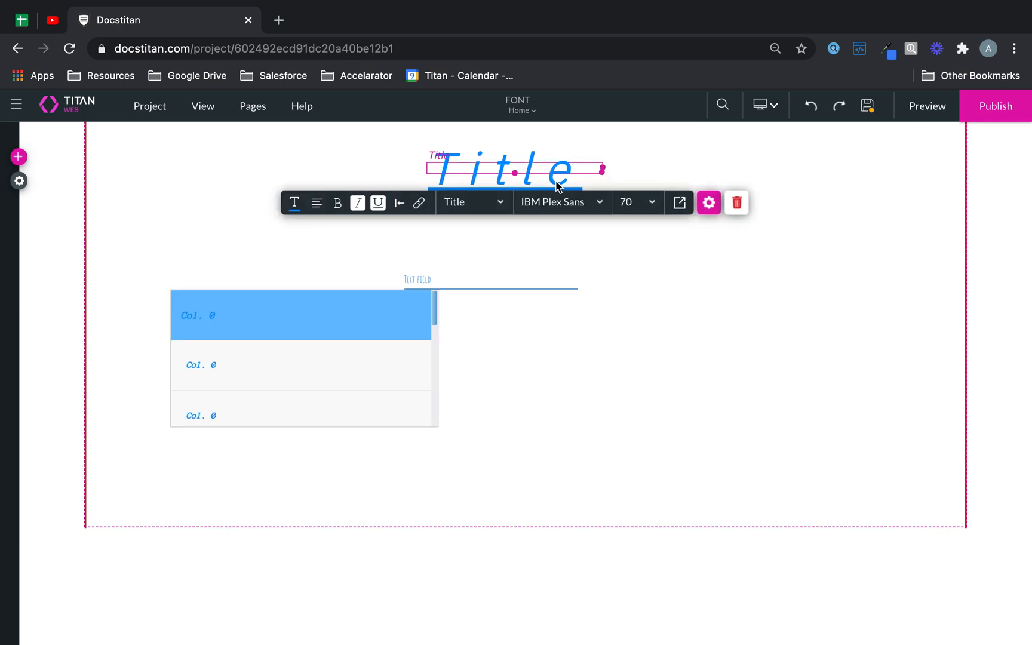
left_click(708, 202)
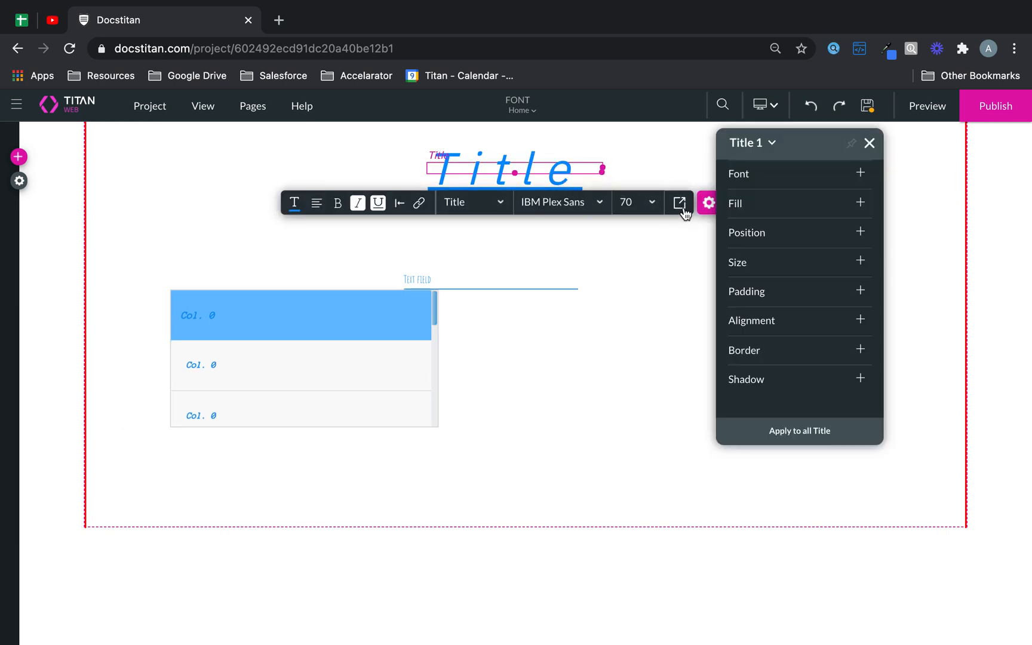
left_click(770, 186)
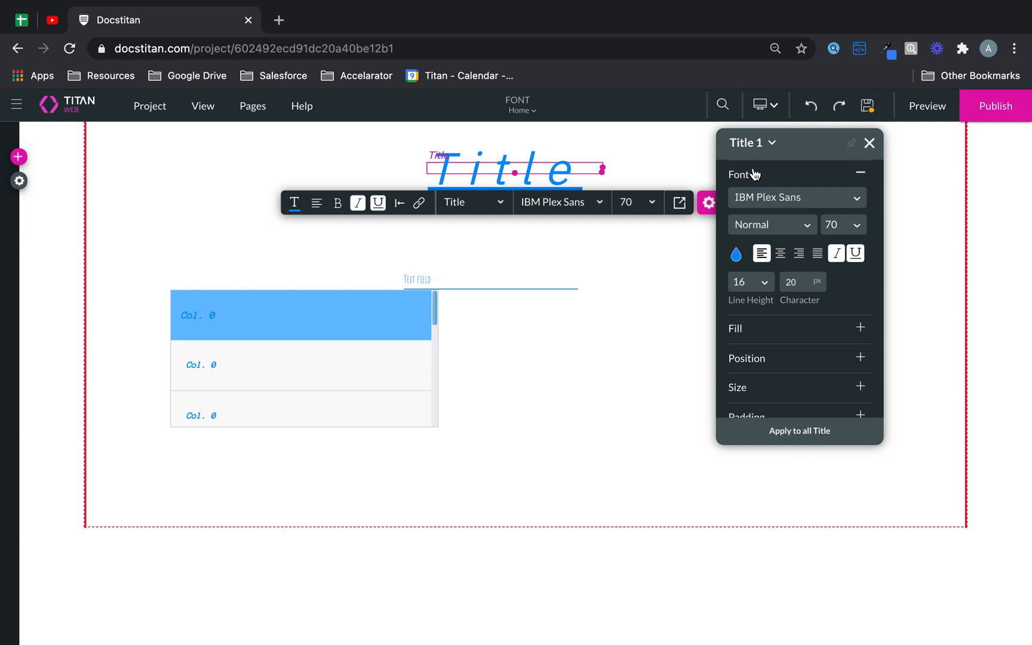
- Open the project-wide style customization and expand the Input Variant options for the root of the input fields
left_click(249, 108)
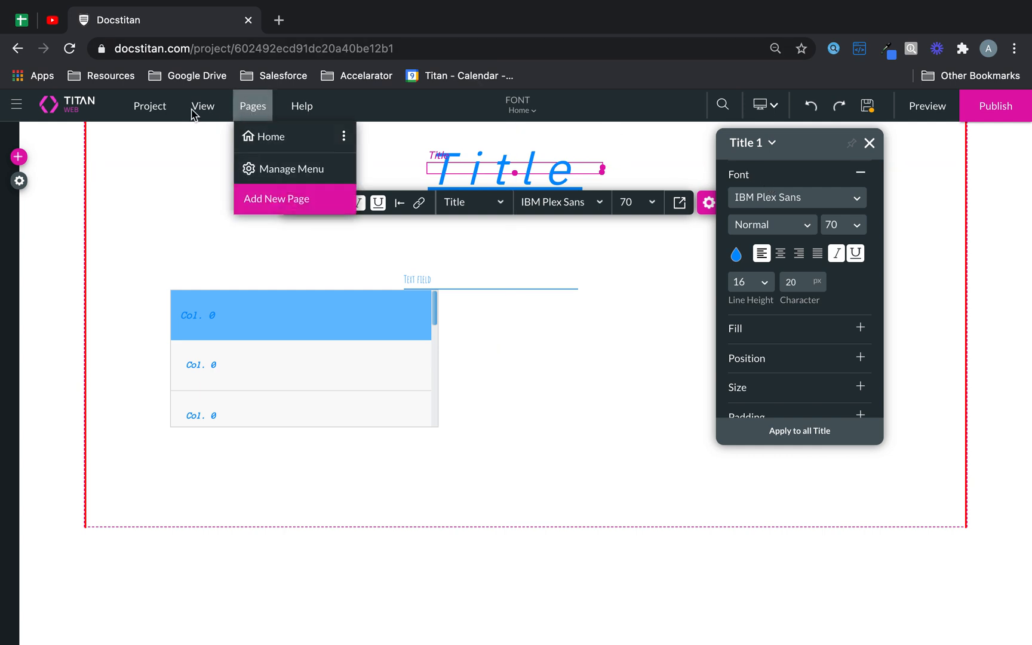
left_click(163, 108)
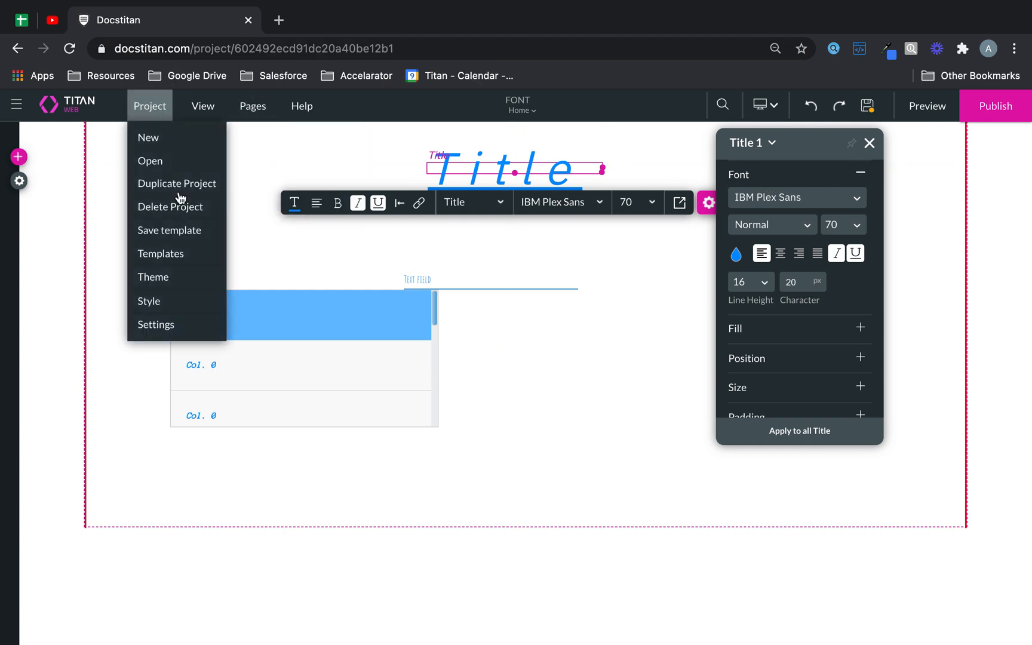
left_click(184, 299)
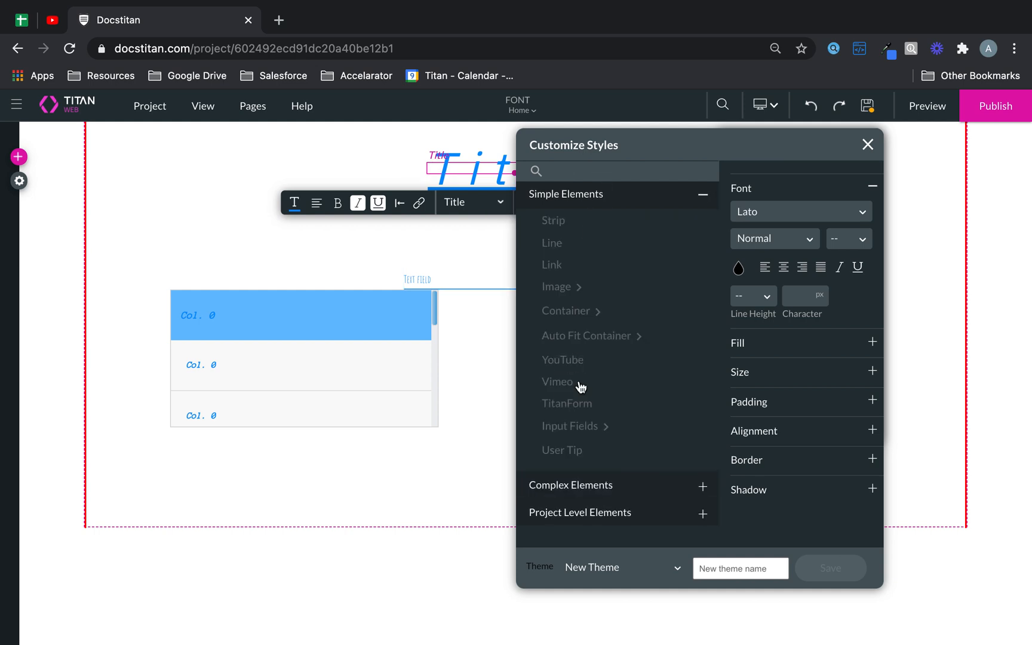
left_click(577, 427)
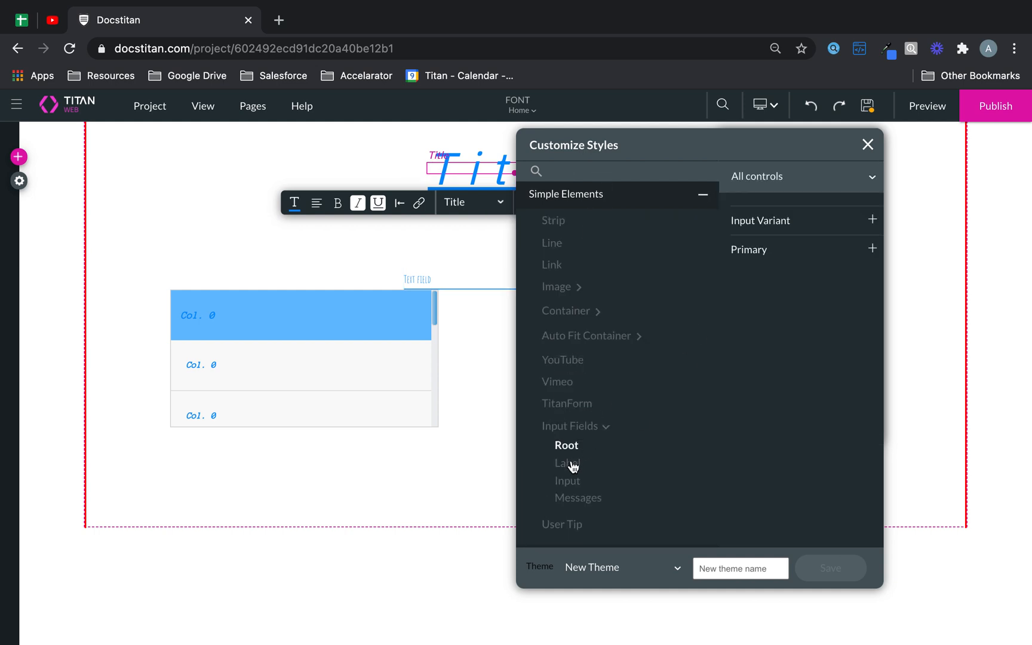
left_click(830, 220)
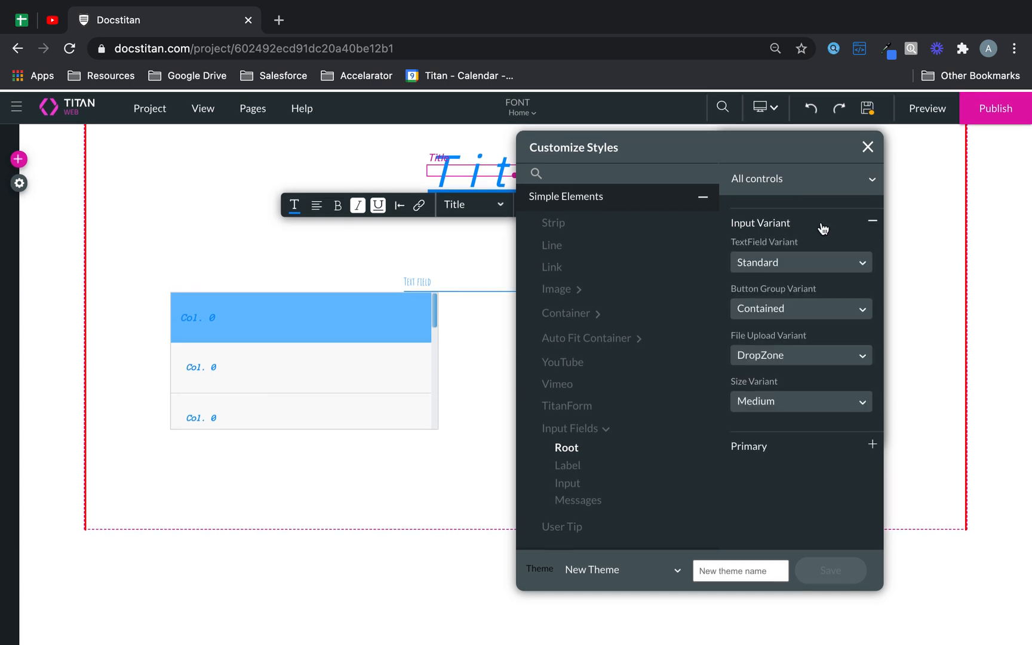
- Try Archivo as the project-wide font for input field labels, set it to Felipa, and close the style customization
left_click(568, 465)
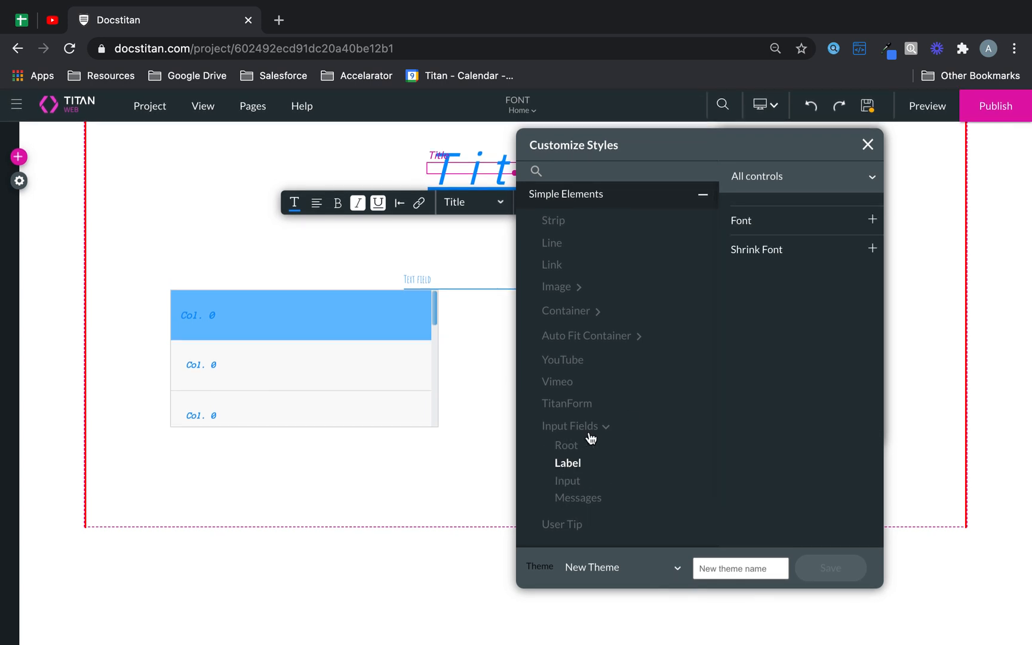
left_click(783, 230)
left_click(790, 245)
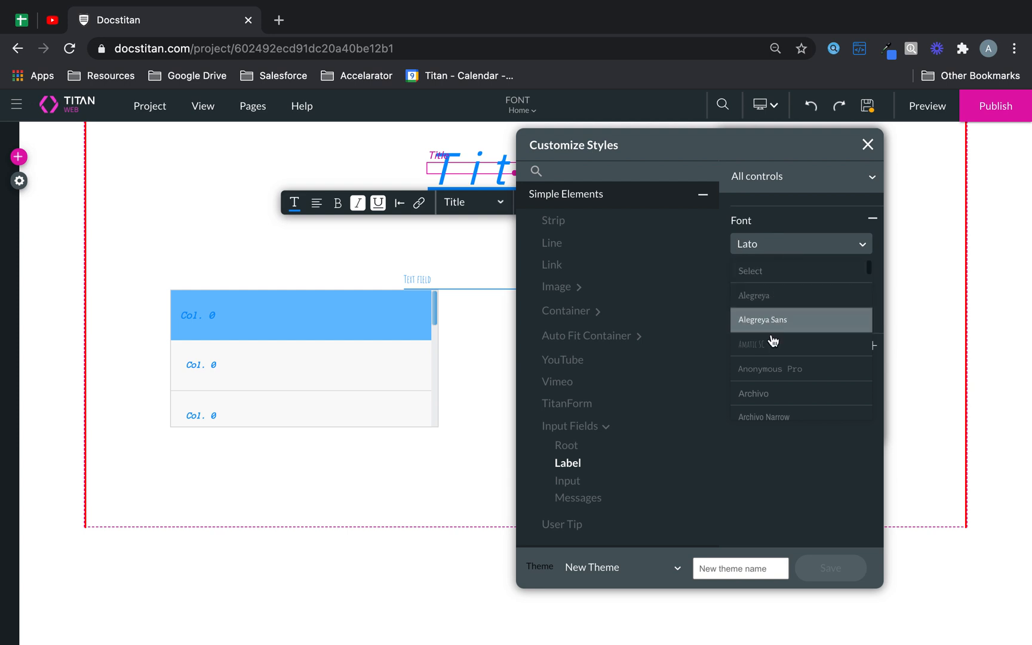
left_click(768, 396)
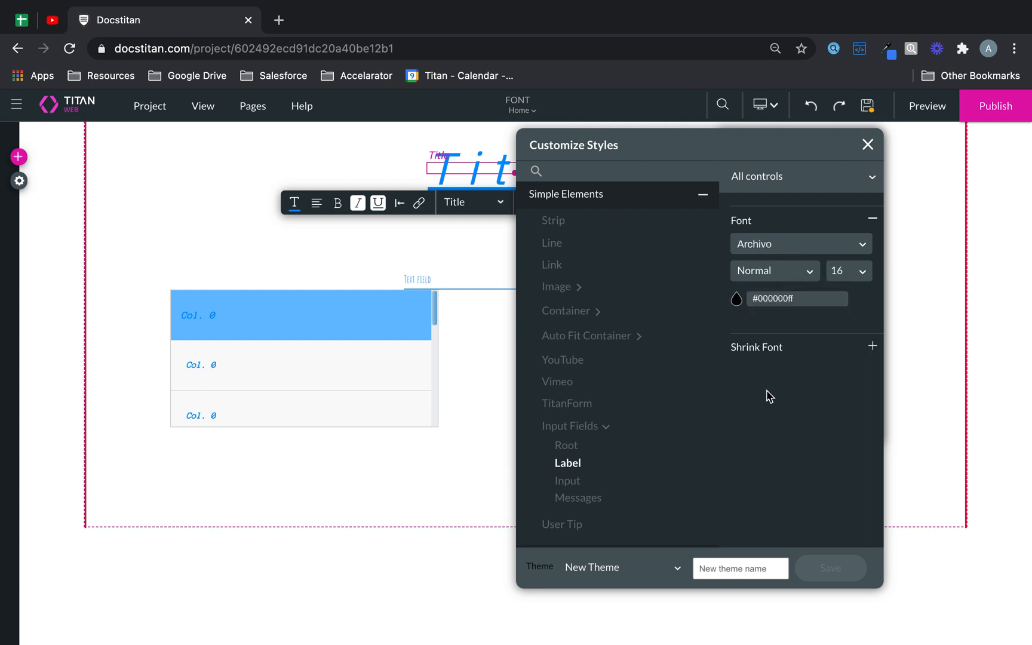
left_click(779, 244)
scroll(804, 352, "down", 5)
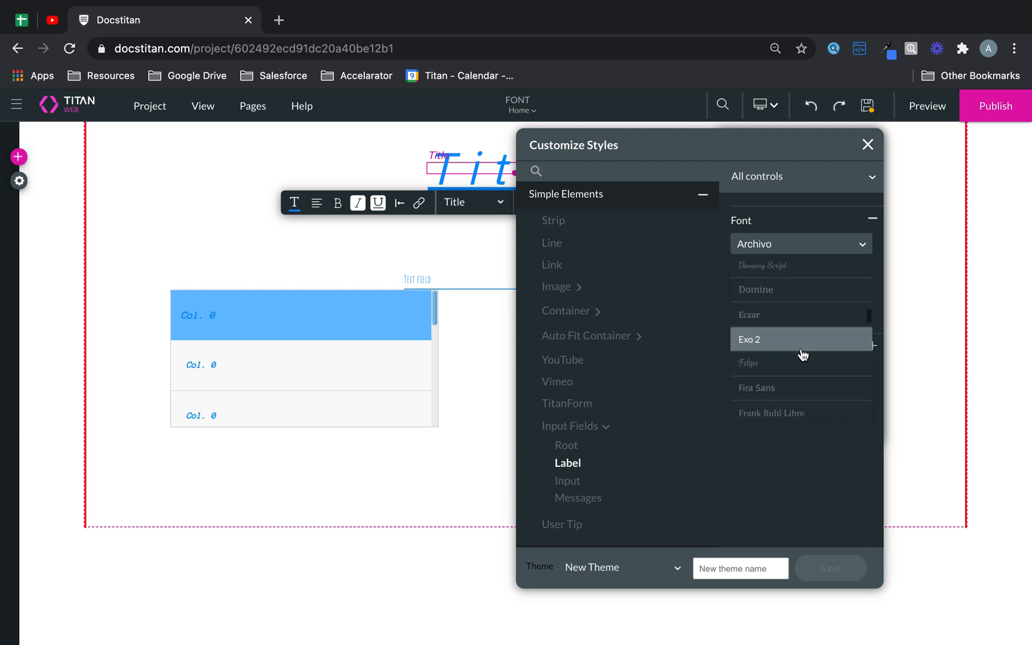
left_click(779, 367)
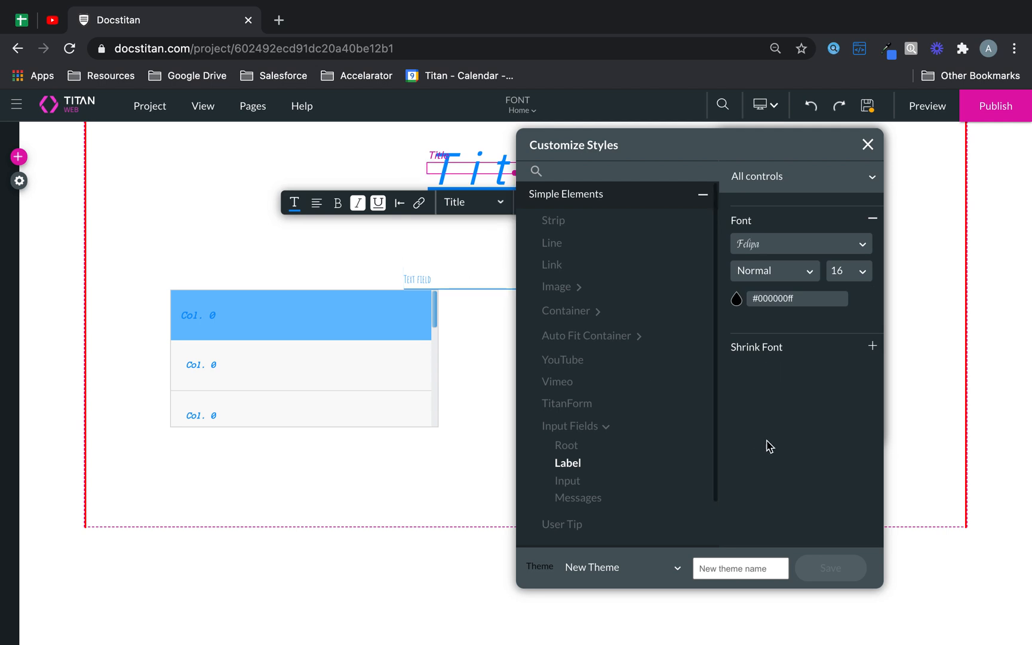
left_click(867, 145)
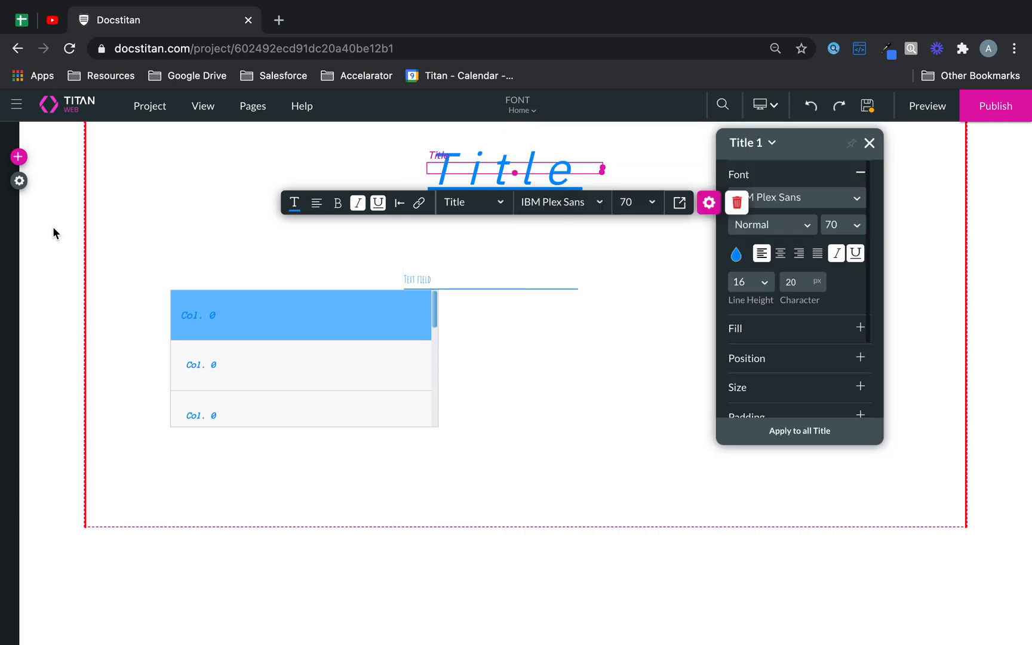
- Add a Numeric input field in the empty area right of the text field, and a URL input field directly below it
left_click(20, 155)
left_click(20, 155)
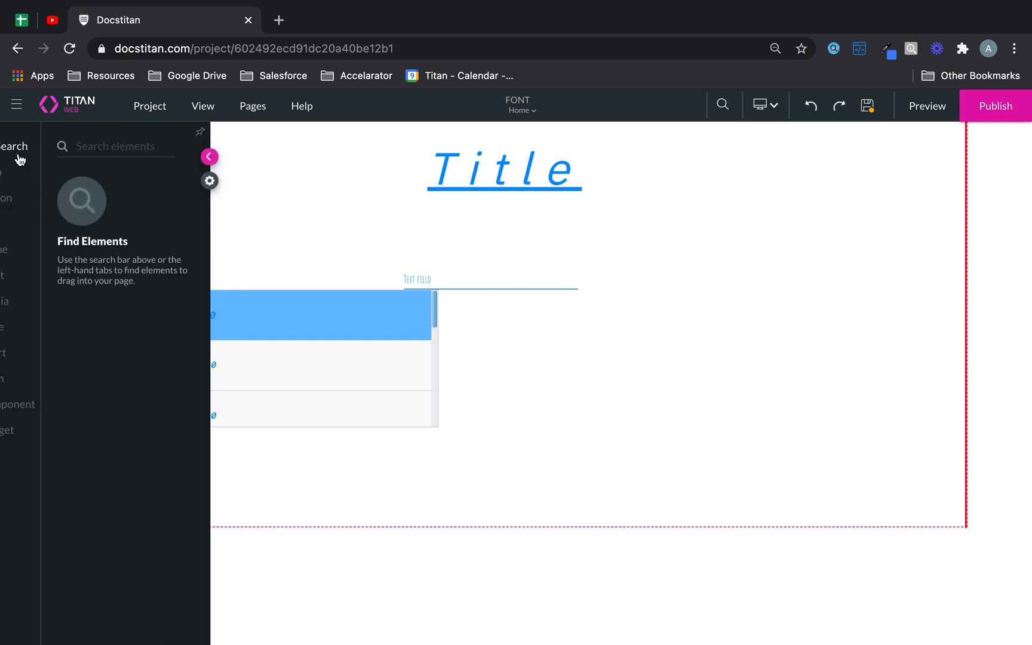
left_click(25, 276)
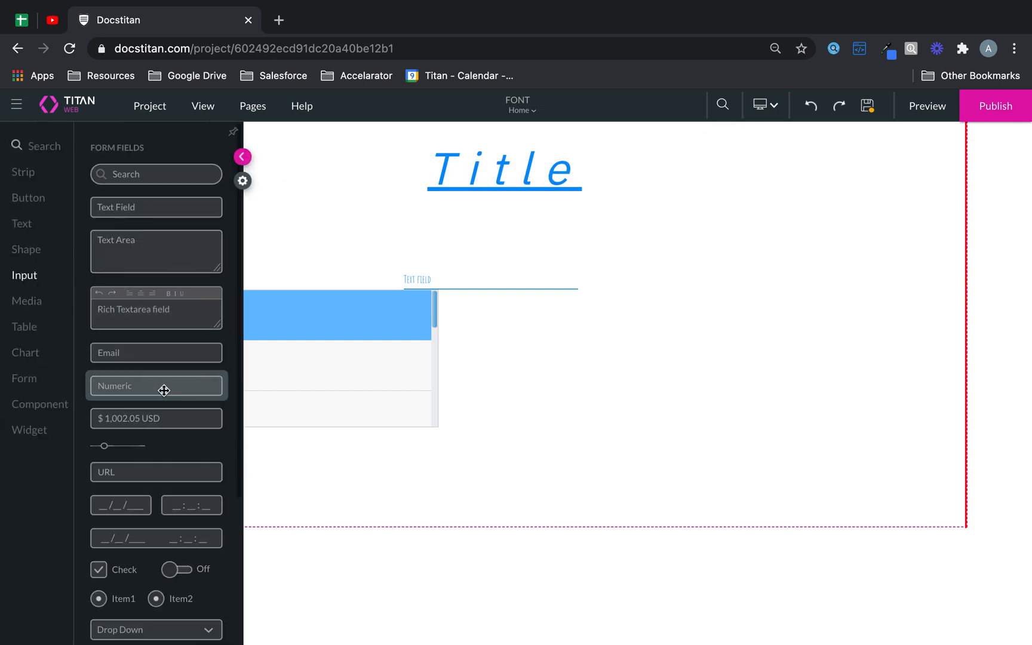
left_click_drag(164, 388, 771, 232)
left_click(20, 157)
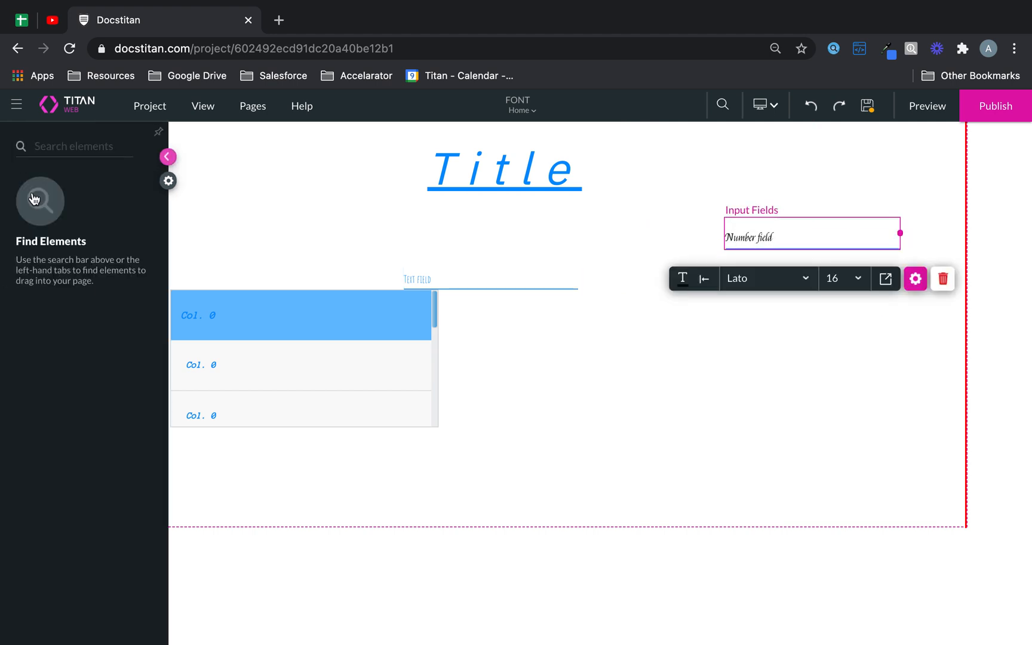
left_click(24, 286)
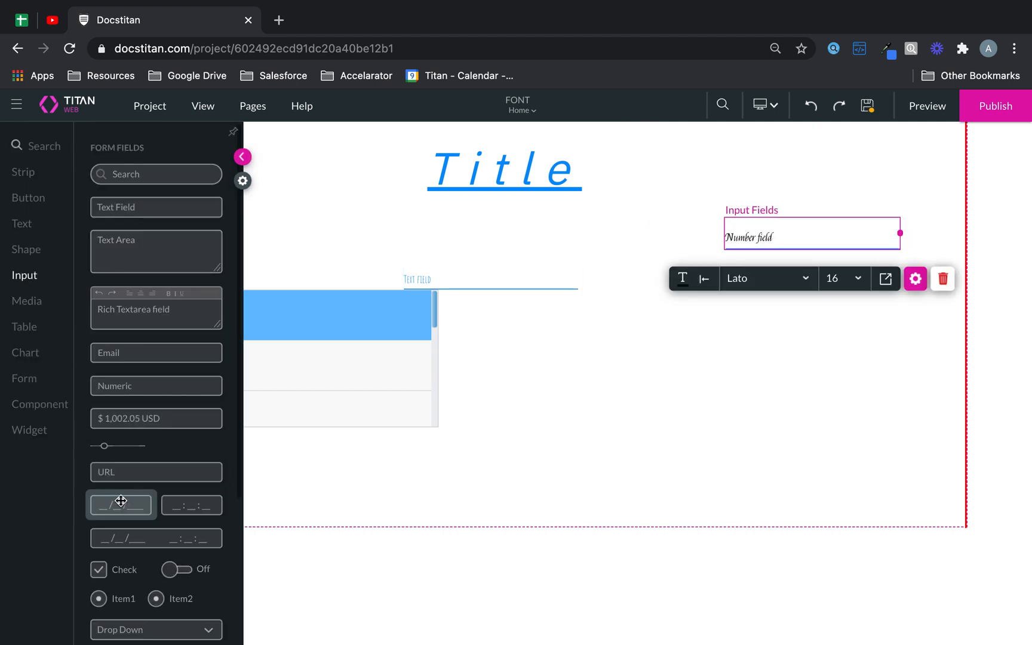
left_click_drag(130, 476, 747, 282)
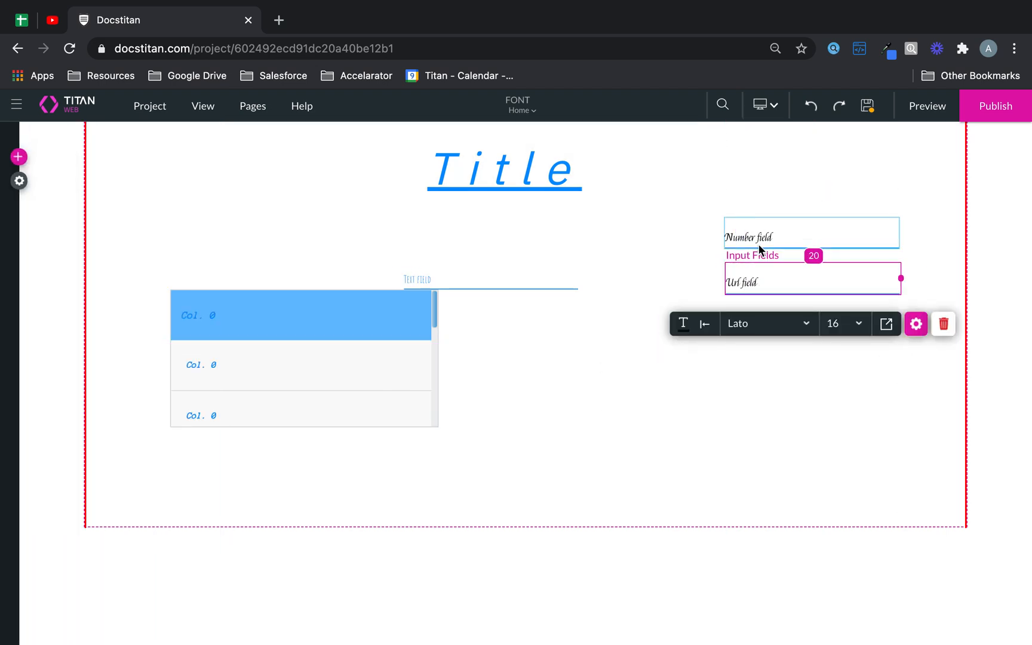